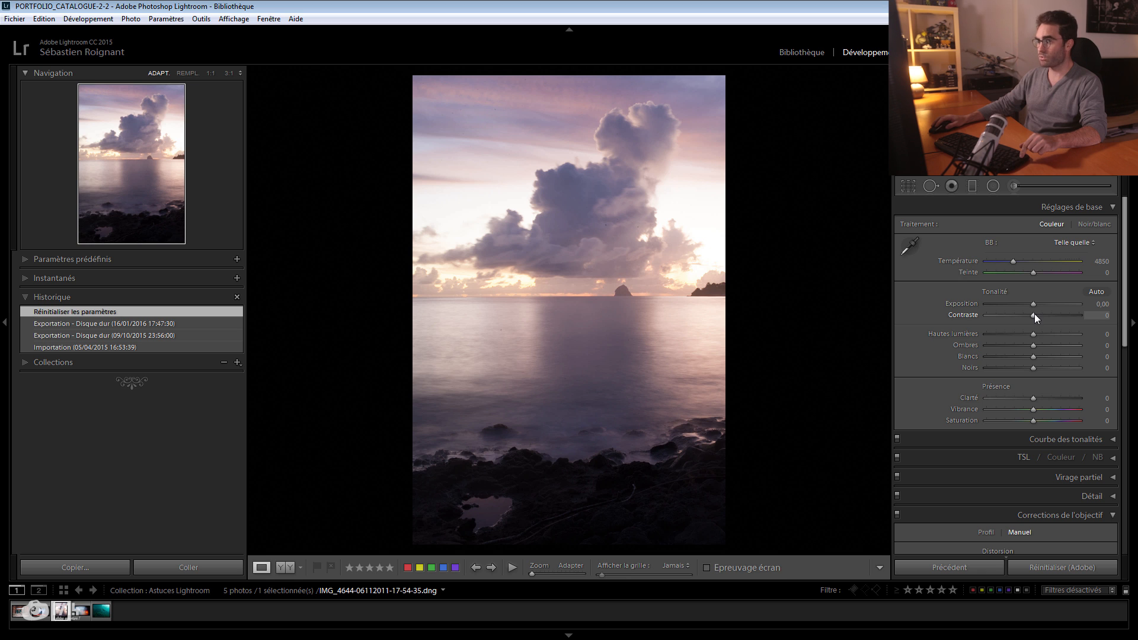
Apply individual automatic values to the seascape: exposure +0,10, contrast −3, highlights −40, shadows +40, whites +1 and blacks −9.
drag(1032, 315, 1034, 315)
drag(1035, 315, 1033, 304)
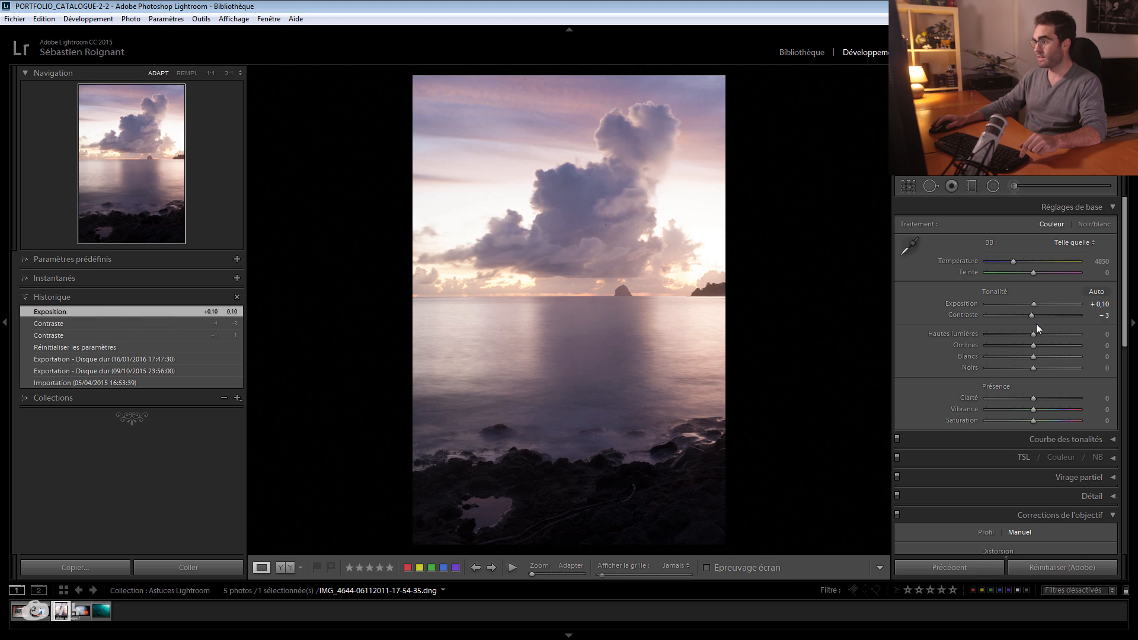
key(shift+Down)
key(shift+Down)
key(shift+Up)
key(shift+Up)
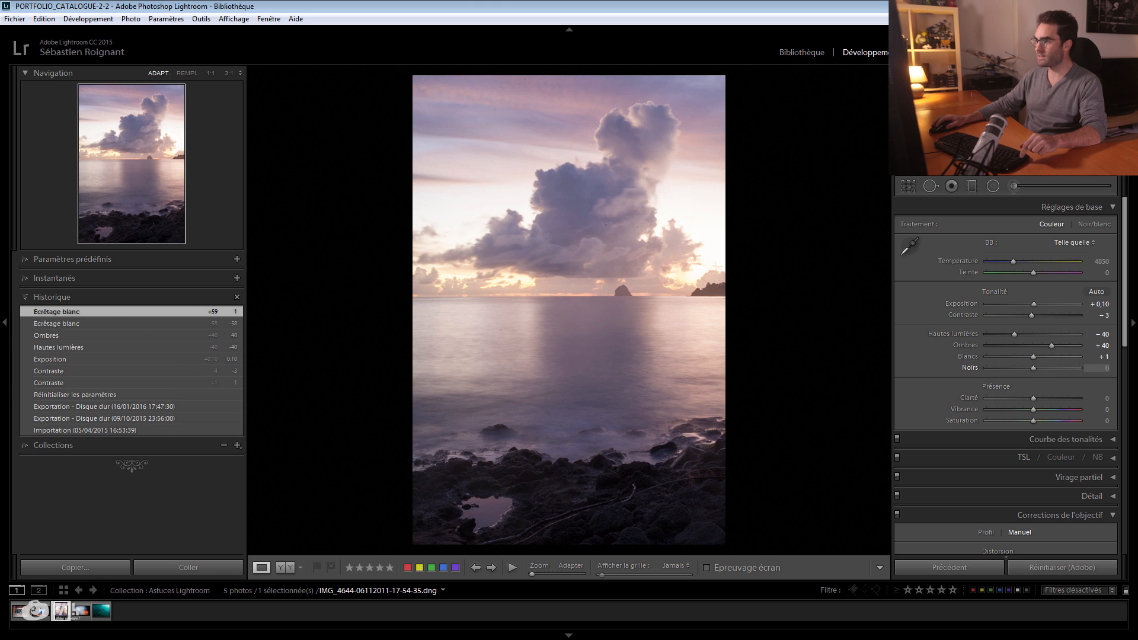
shift+double_click(1033, 368)
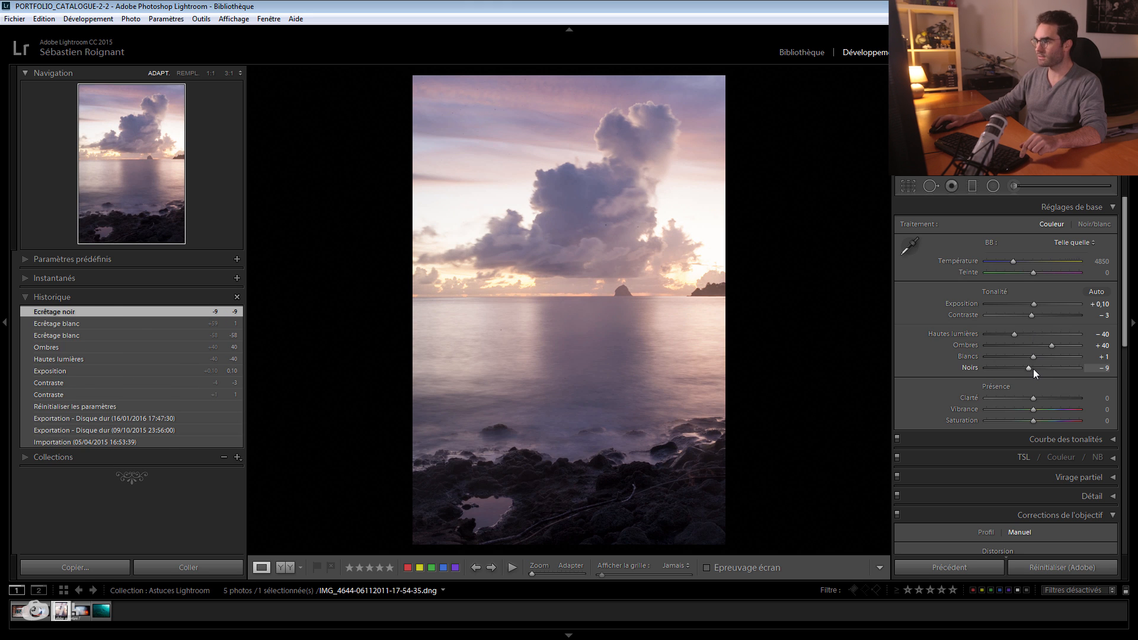
Reset the seascape's highlights to 0, then reapply their automatic value of −40.
double_click(1015, 335)
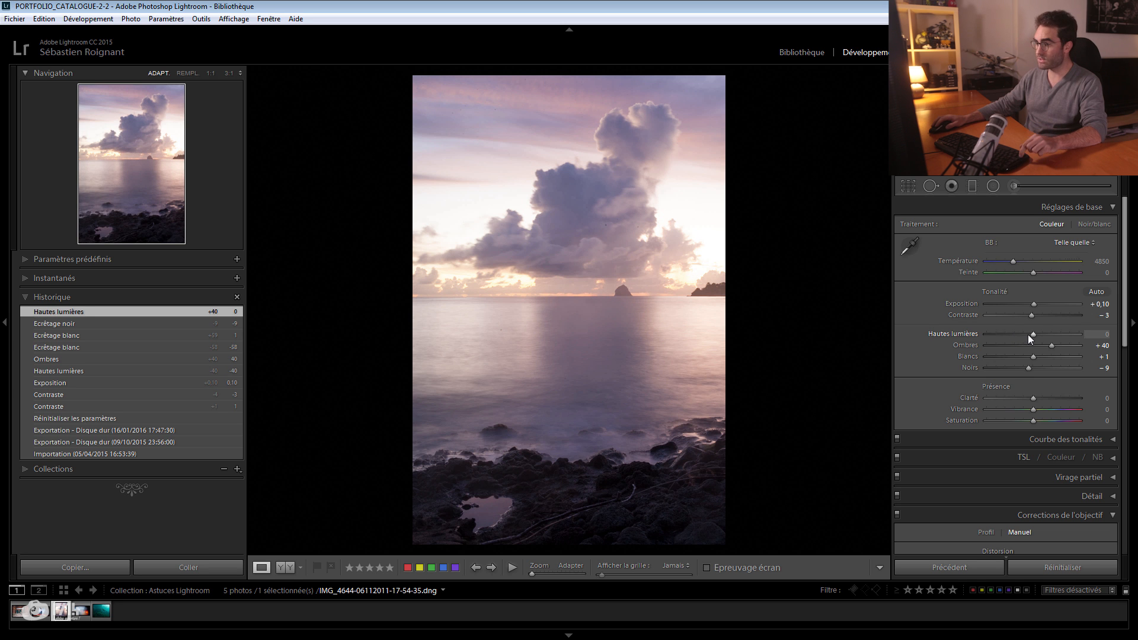
shift+double_click(1033, 335)
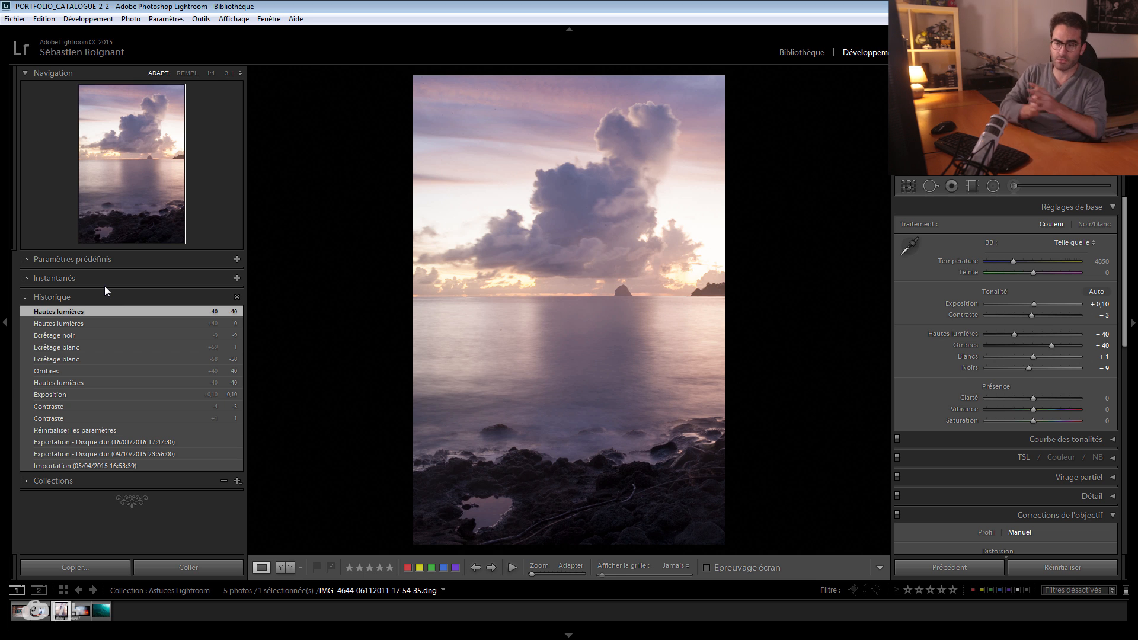
Compare the seascape's import state with its latest highlights adjustment in the edit history.
click(139, 467)
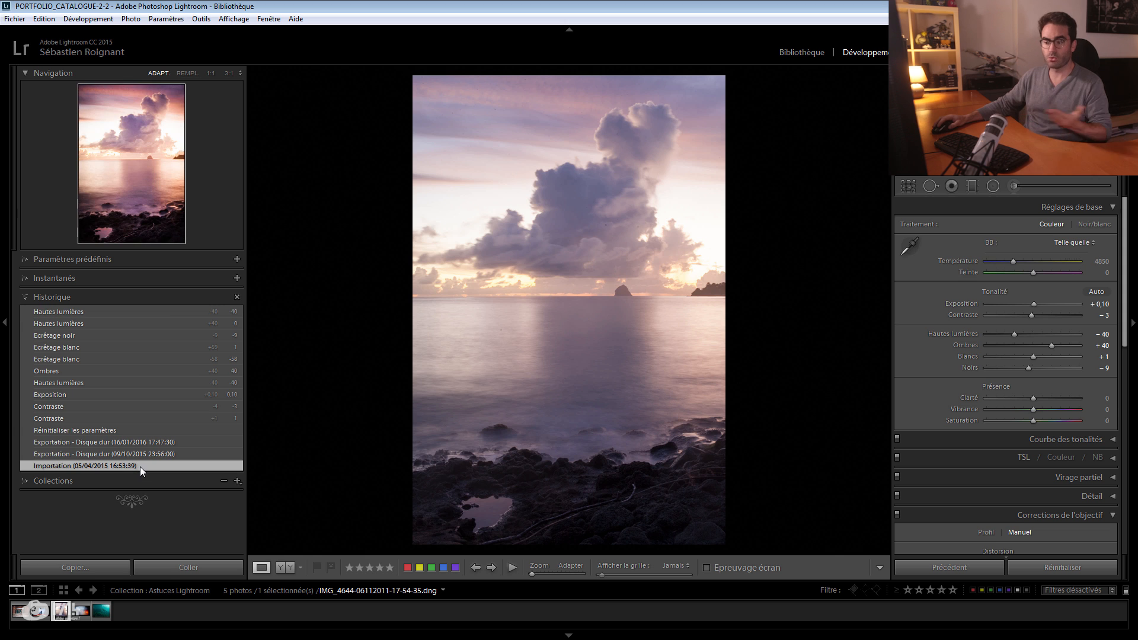
click(148, 311)
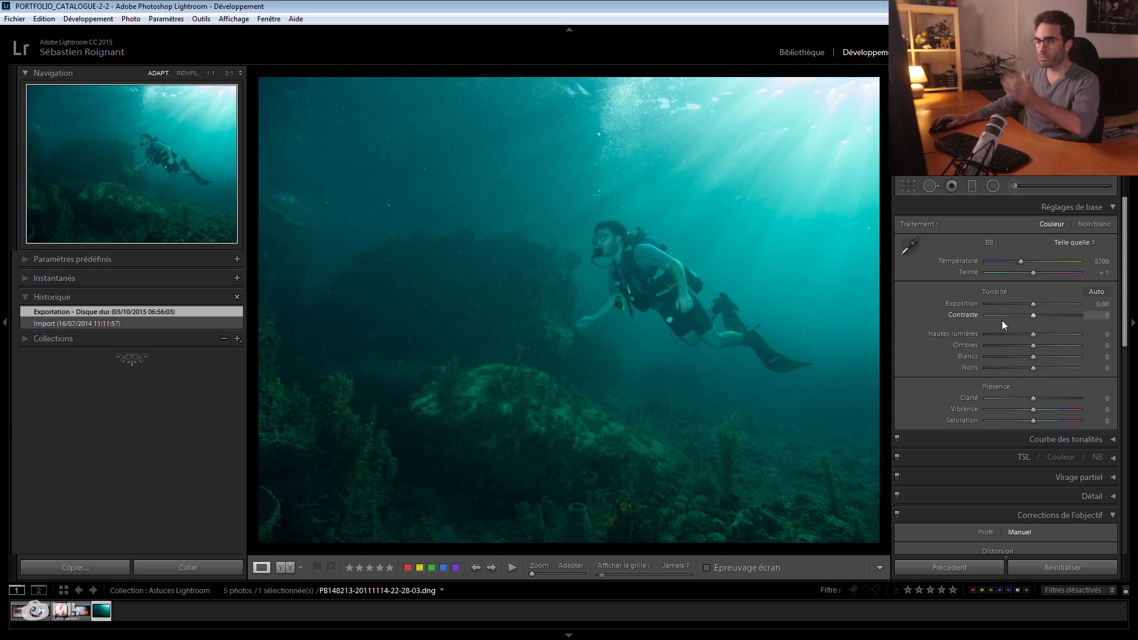
Apply automatic tone to the underwater diver photo, and set its clarity to +53 and temperature to 12830.
mouse_move(1053, 303)
mouse_down()
mouse_move(1042, 301)
mouse_move(1057, 304)
mouse_up()
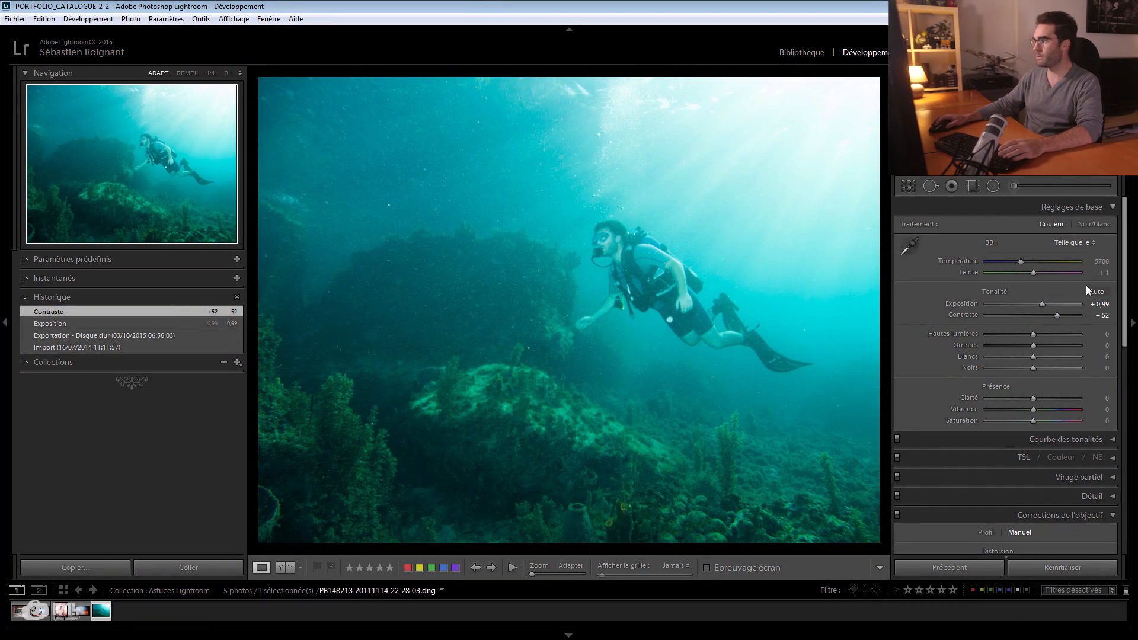
click(1090, 291)
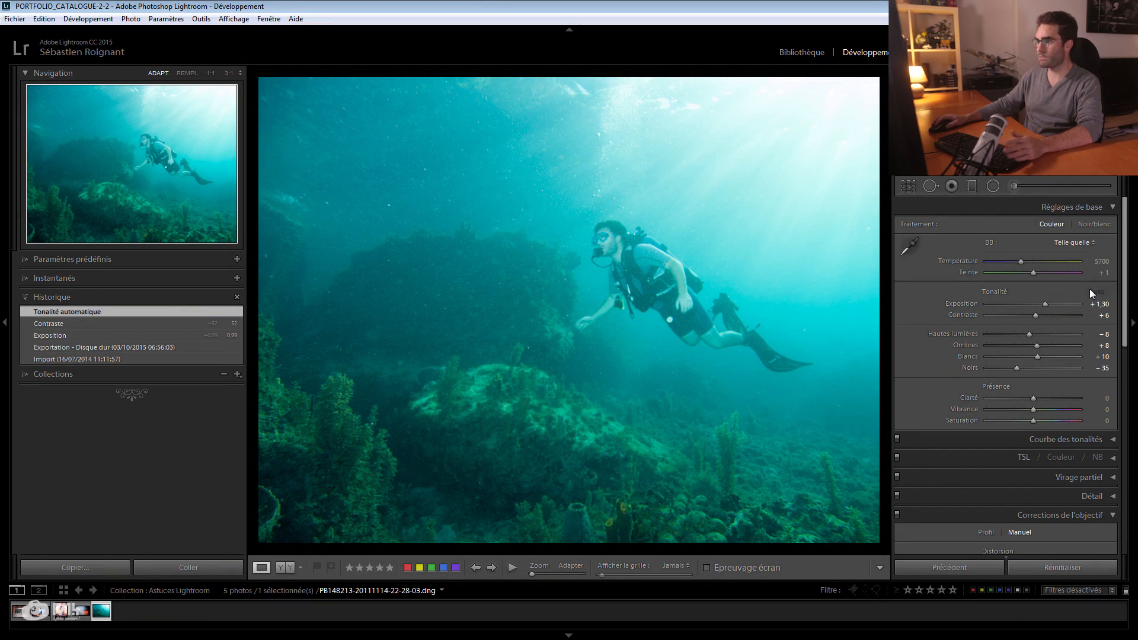
click(1053, 395)
drag(1020, 261, 1056, 266)
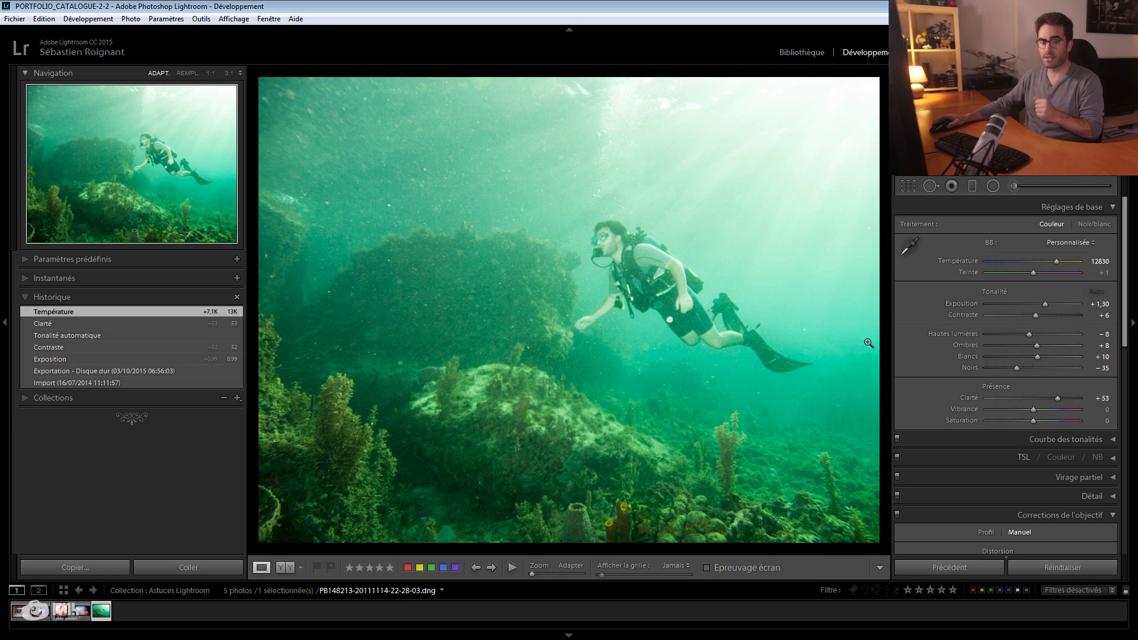
Compare the edited diver photo with its import state and its Before view, then return to the edited version.
click(152, 379)
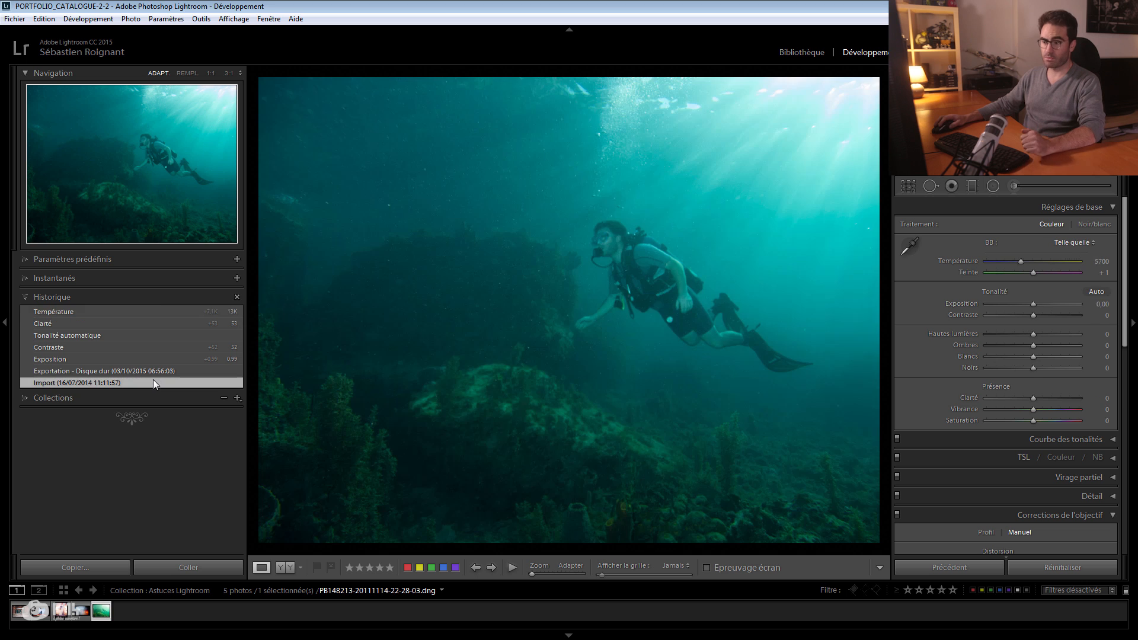
click(159, 308)
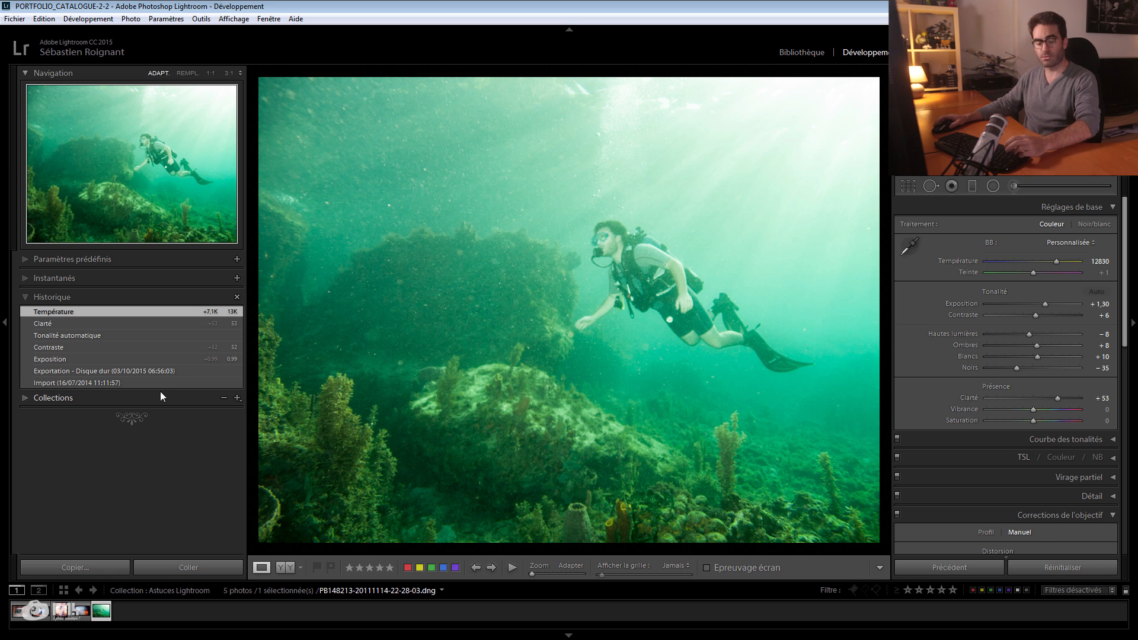
key(backslash)
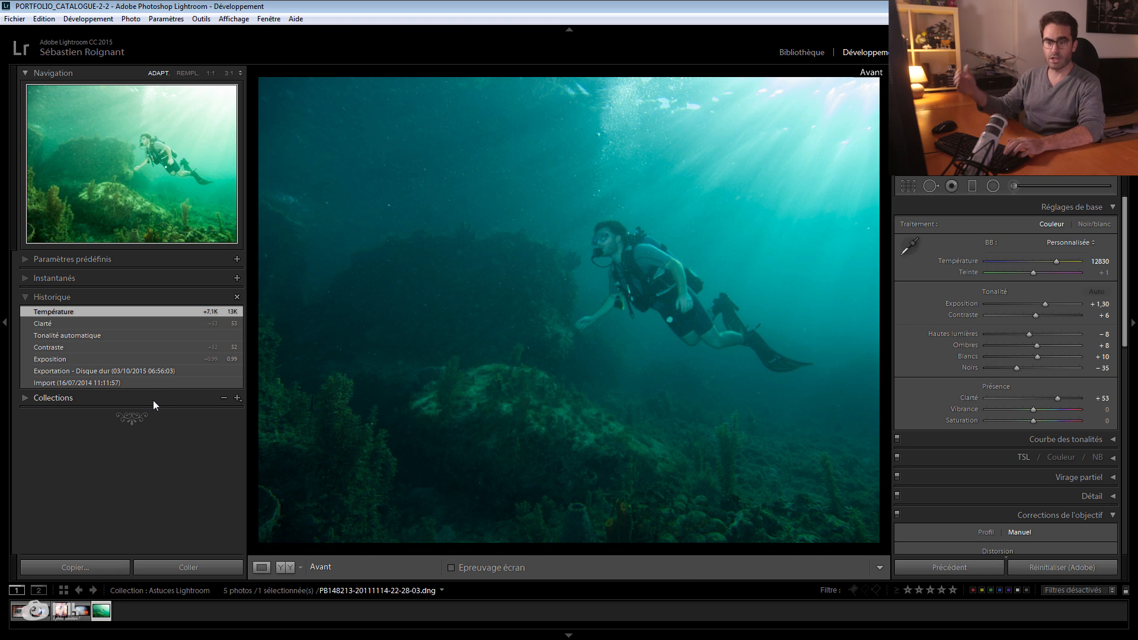
key(backslash)
key(backslash)
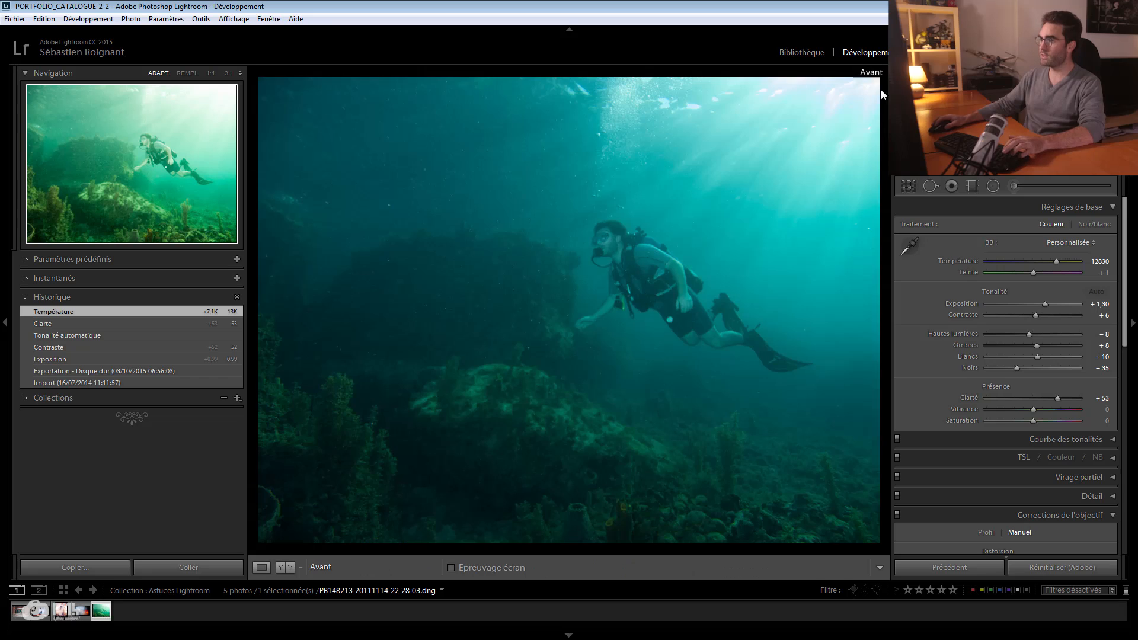
key(backslash)
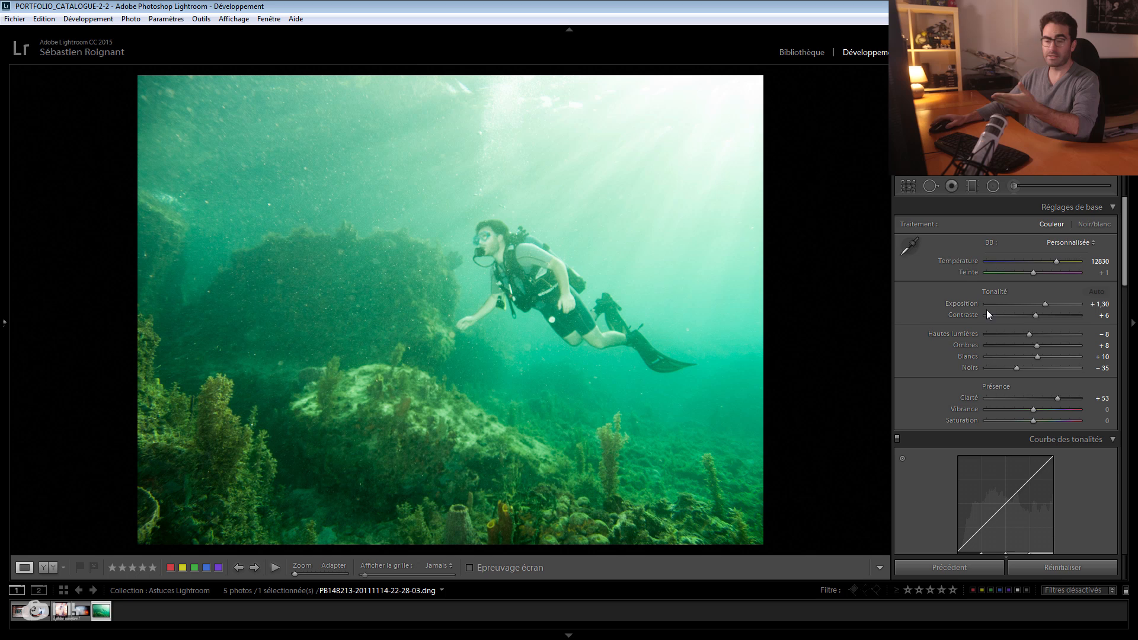
Examine the full stack of develop sections, from the basic adjustments down to the camera calibration.
scroll(1000, 288, down, 10)
scroll(1004, 273, up, 10)
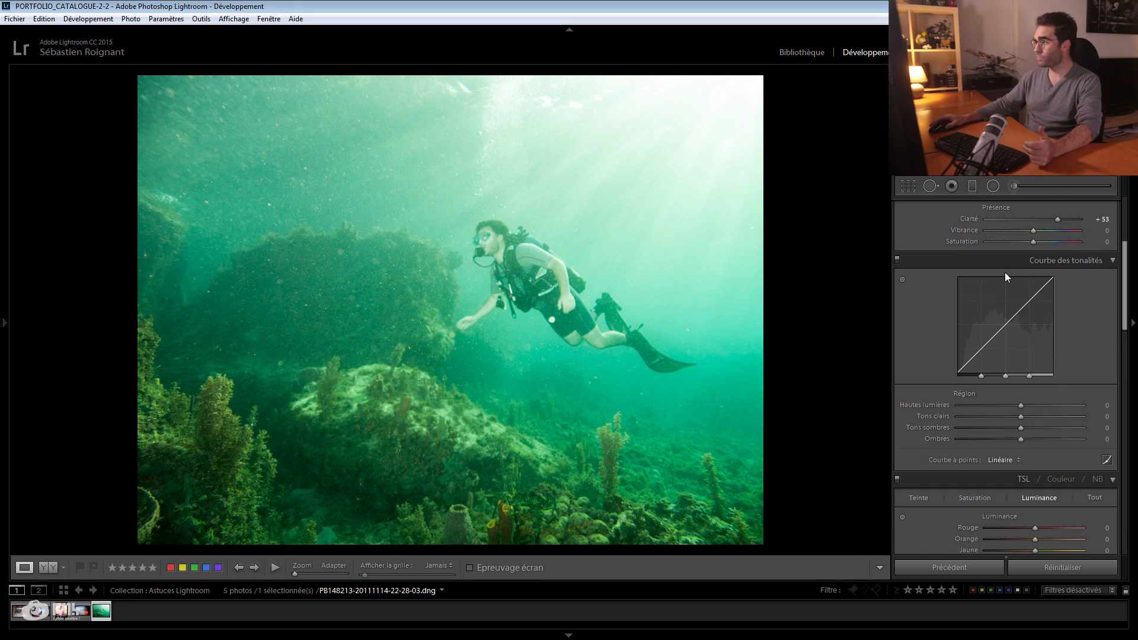
scroll(979, 270, down, 8)
scroll(979, 269, up, 8)
scroll(979, 269, down, 12)
scroll(985, 268, up, 10)
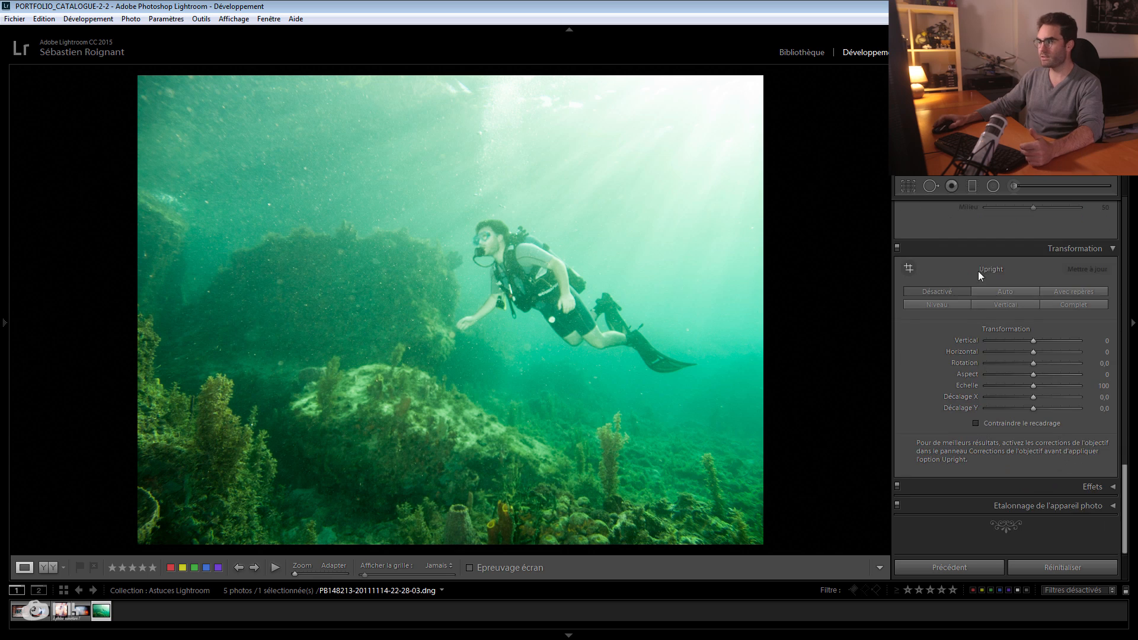
scroll(982, 284, down, 4)
scroll(999, 285, up, 2)
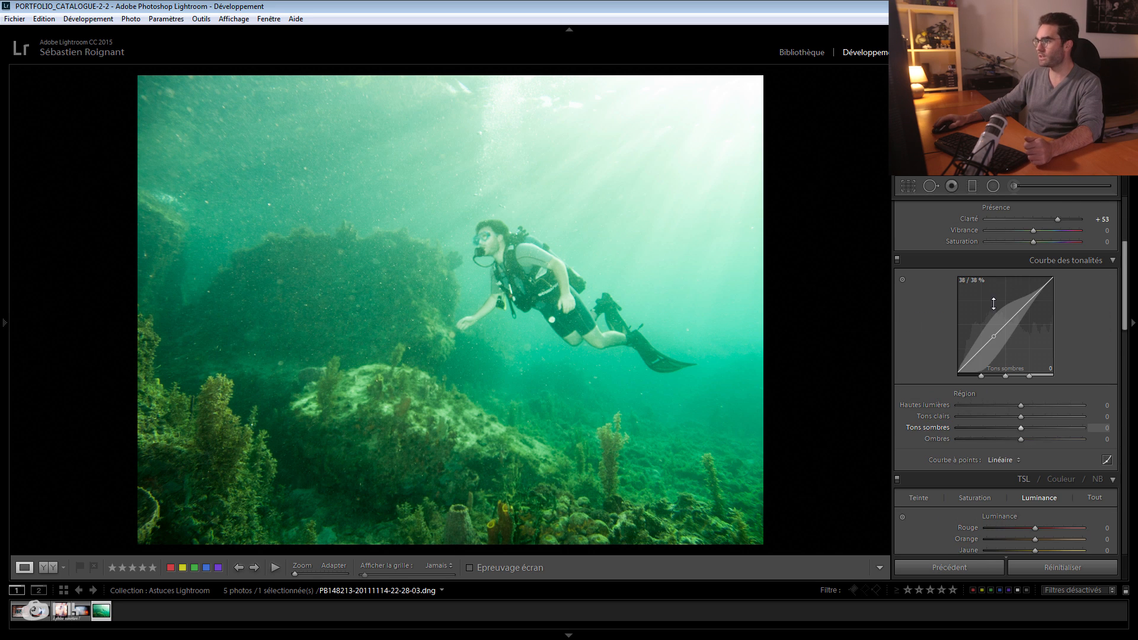
Collapse the Courbe des tonalités and TSL sections.
click(1002, 266)
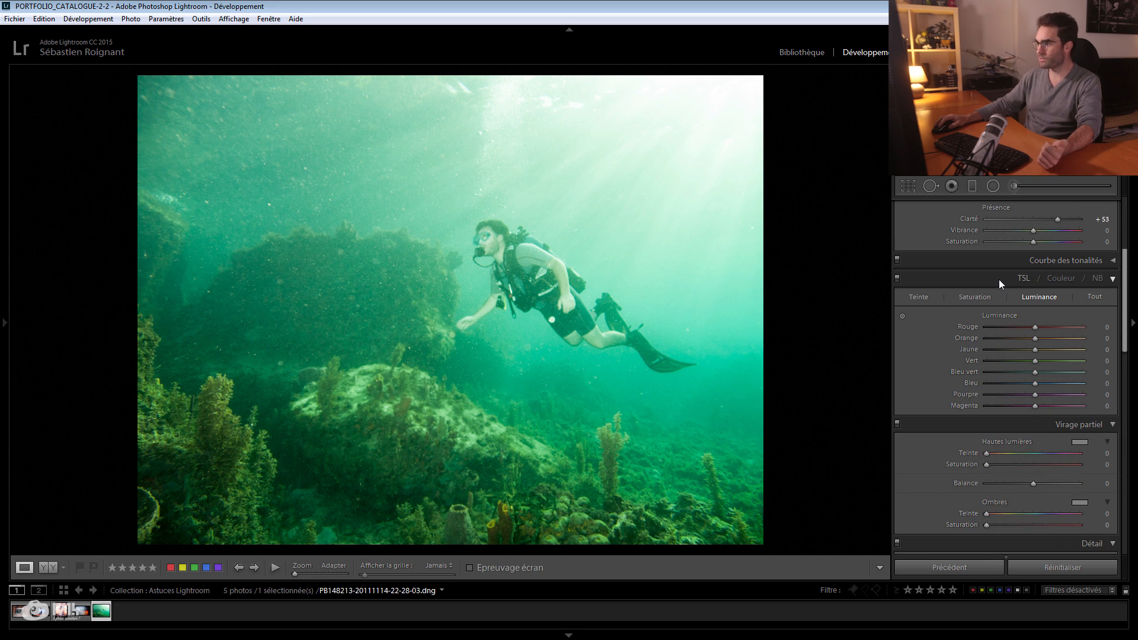
click(998, 279)
scroll(995, 281, up, 3)
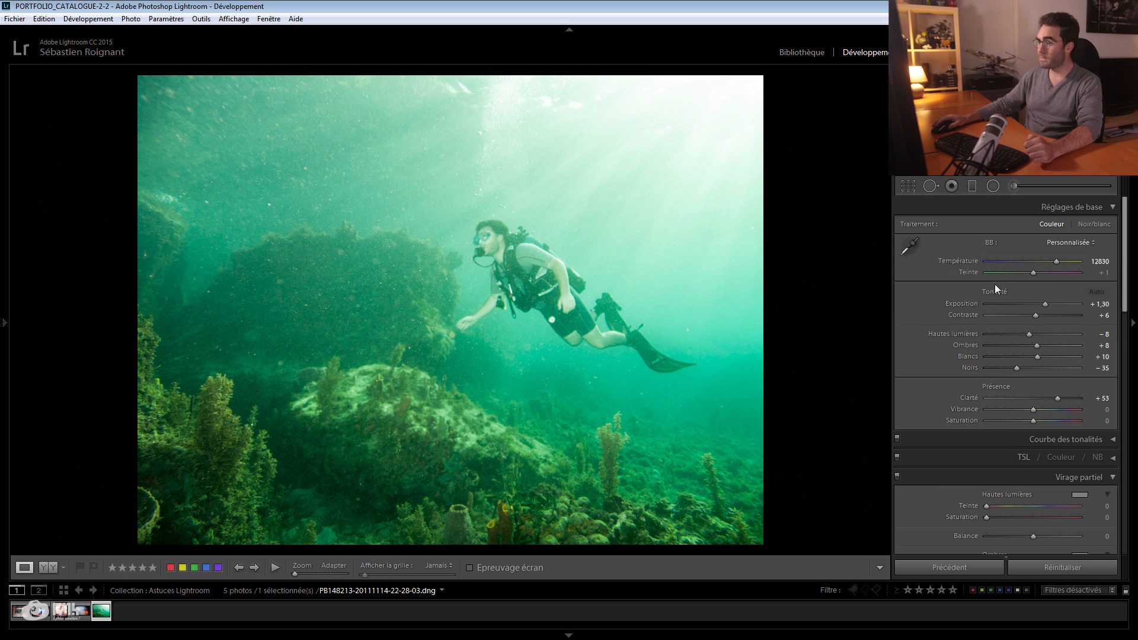
Enable Mode Solo for the develop sections and open only Virage partiel.
right_click(993, 203)
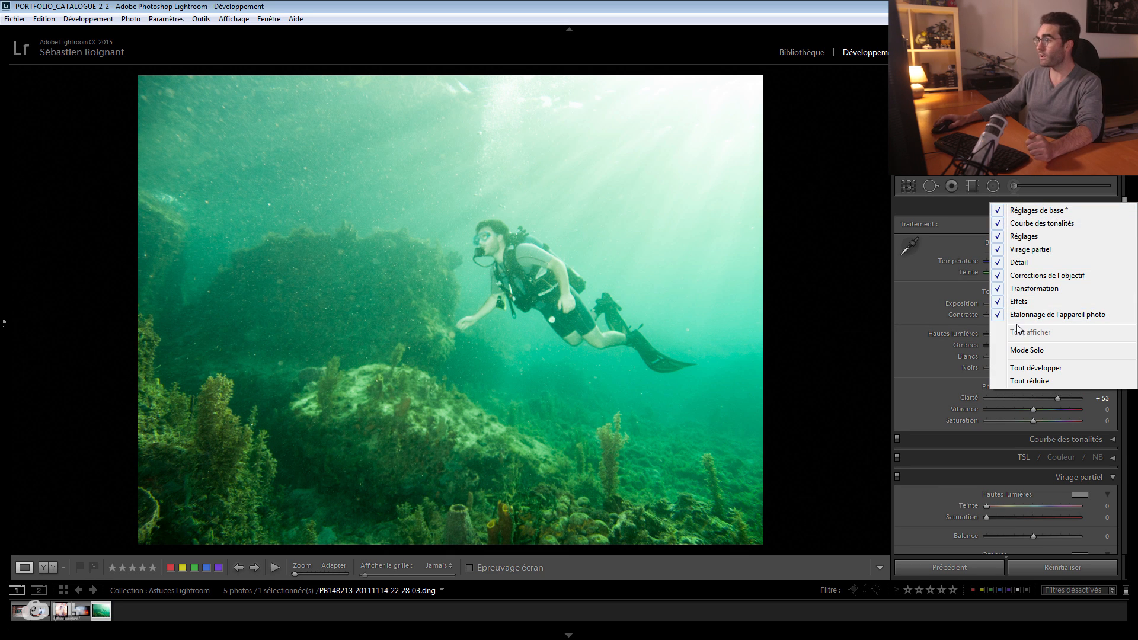
click(1013, 354)
click(981, 471)
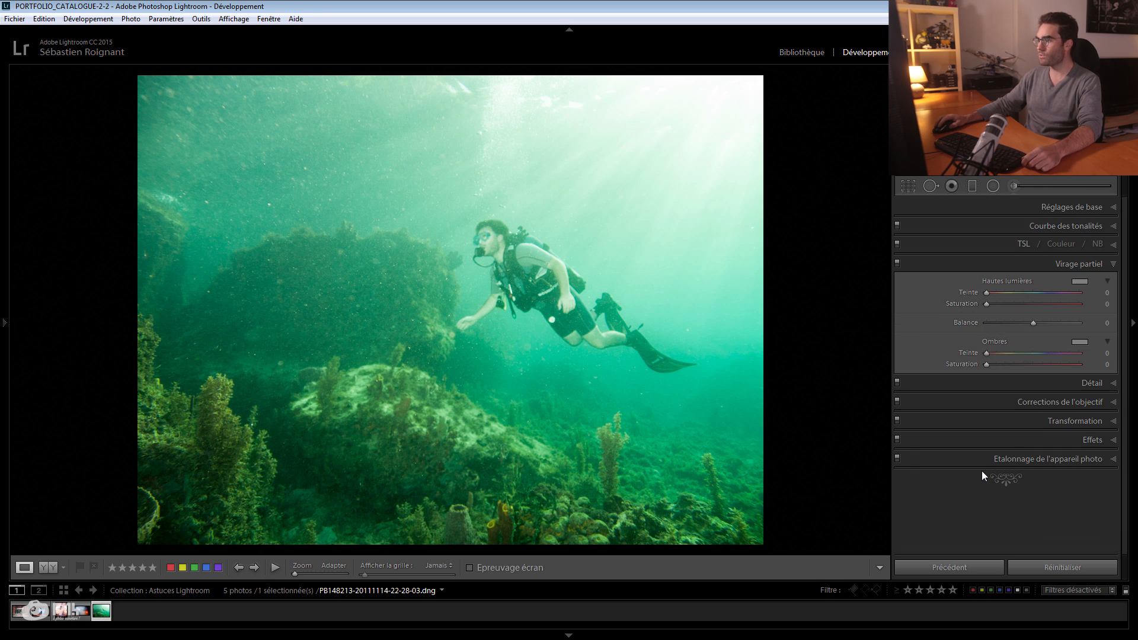
Open Transformation, Virage partiel, Réglages de base and Corrections de l'objectif one after another, and collapse the last one.
click(980, 424)
click(987, 264)
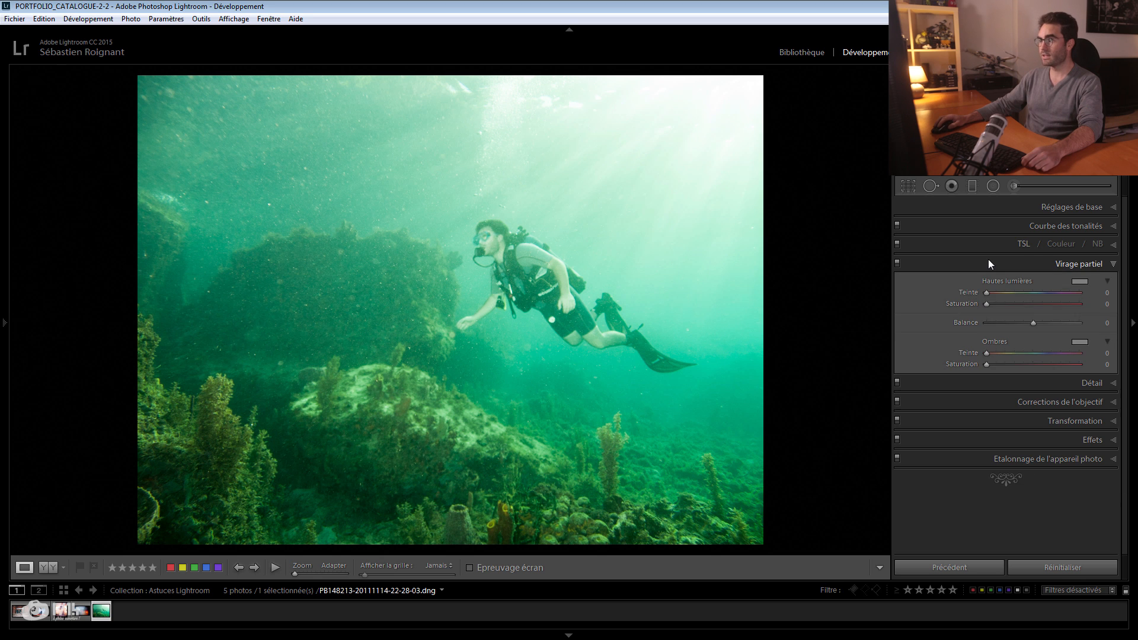
click(983, 207)
click(996, 512)
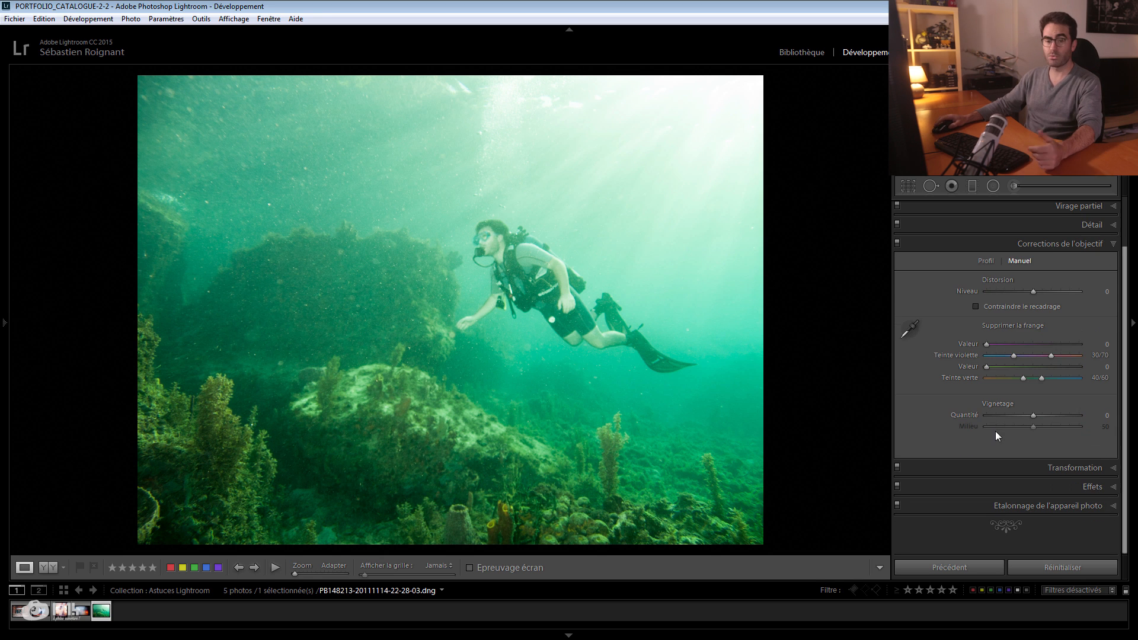
scroll(972, 443, up, 1)
scroll(972, 443, down, 1)
scroll(972, 443, up, 1)
click(976, 300)
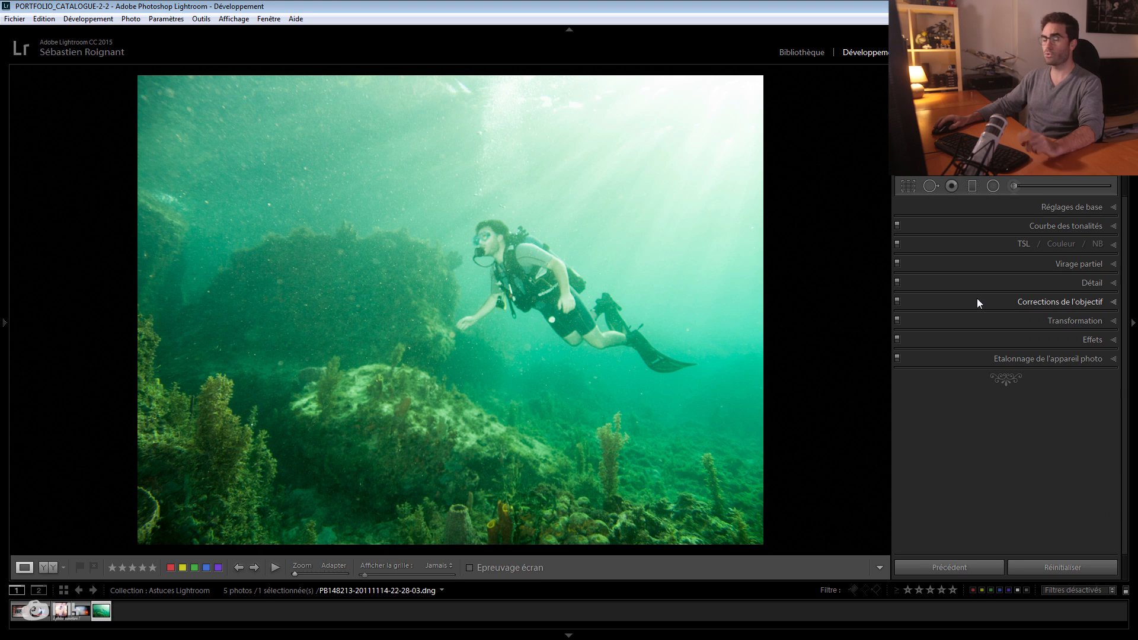
Turn off Mode Solo and expand all develop sections at once.
right_click(990, 206)
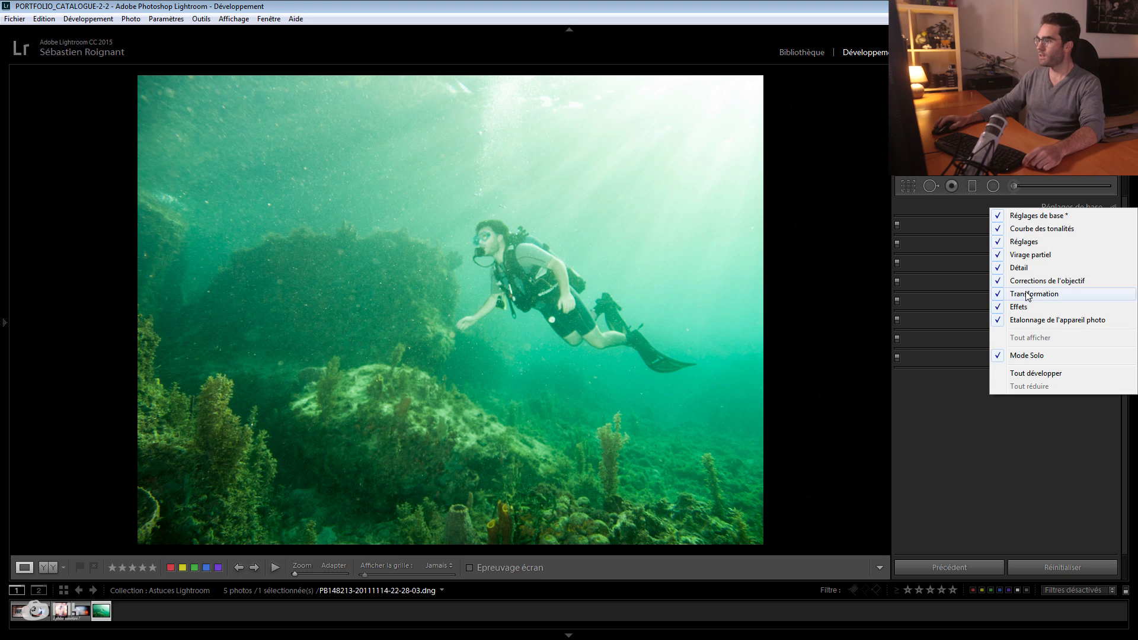
click(1008, 354)
right_click(985, 207)
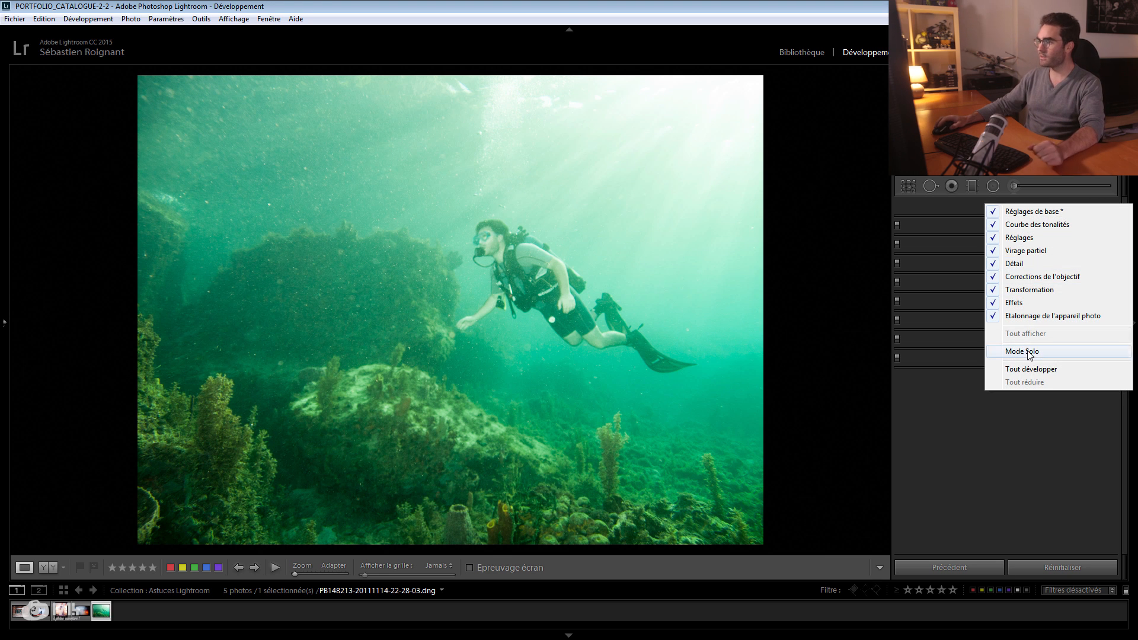
click(1013, 368)
scroll(1000, 308, up, 10)
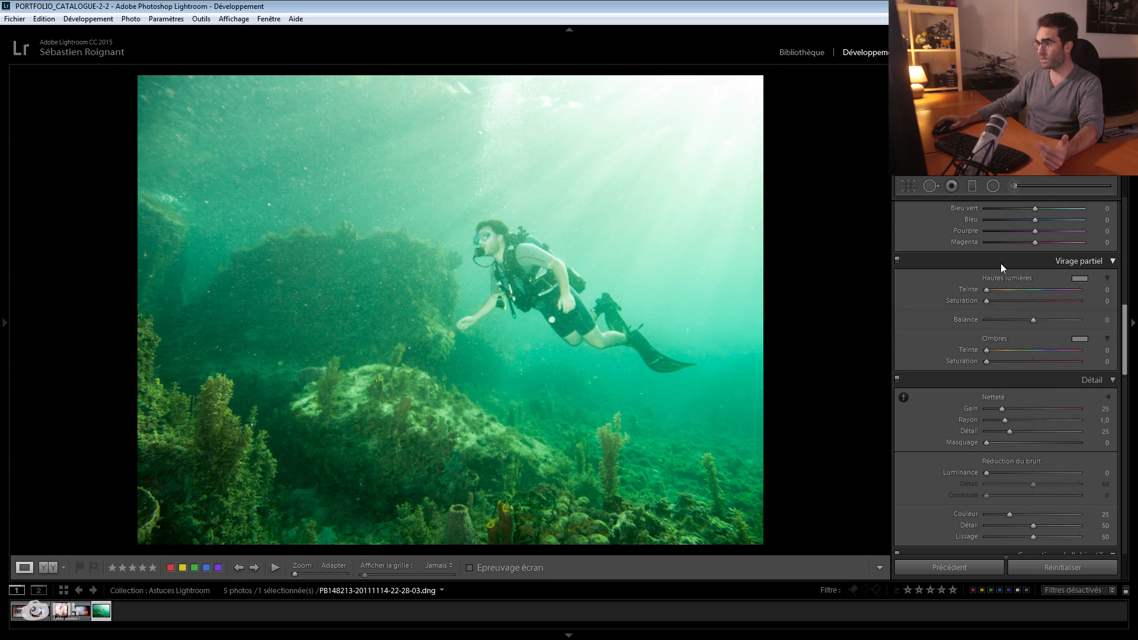
Collapse all develop sections at once and reopen only Réglages de base.
right_click(990, 260)
click(1029, 434)
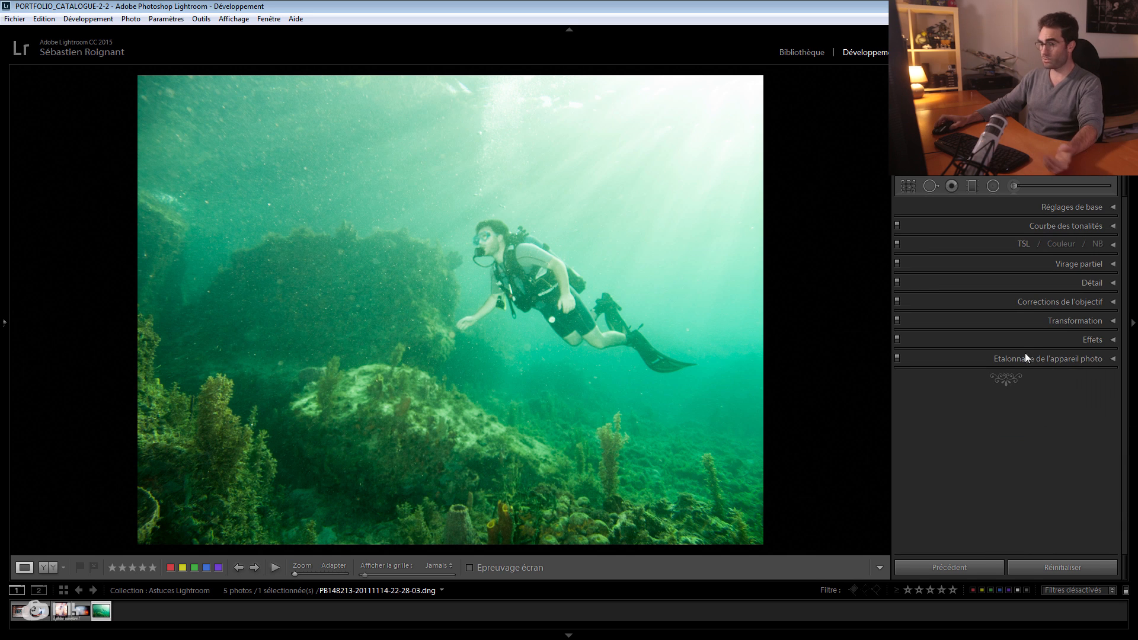
click(1005, 207)
Hide the Etalonnage de l'appareil photo section from the develop sections.
right_click(995, 209)
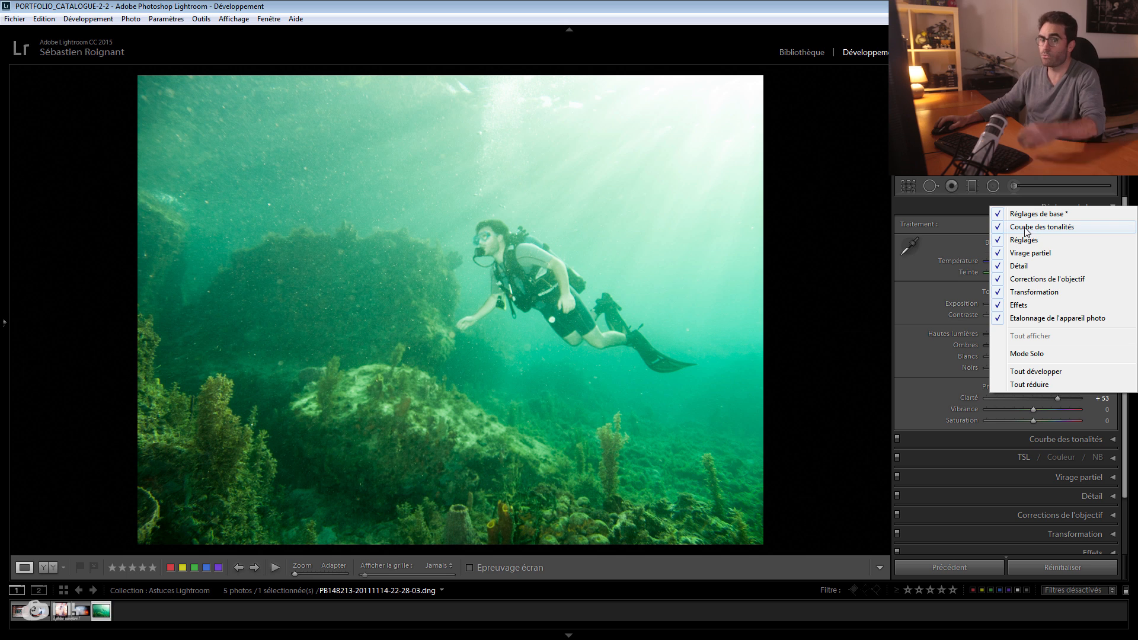
click(1049, 318)
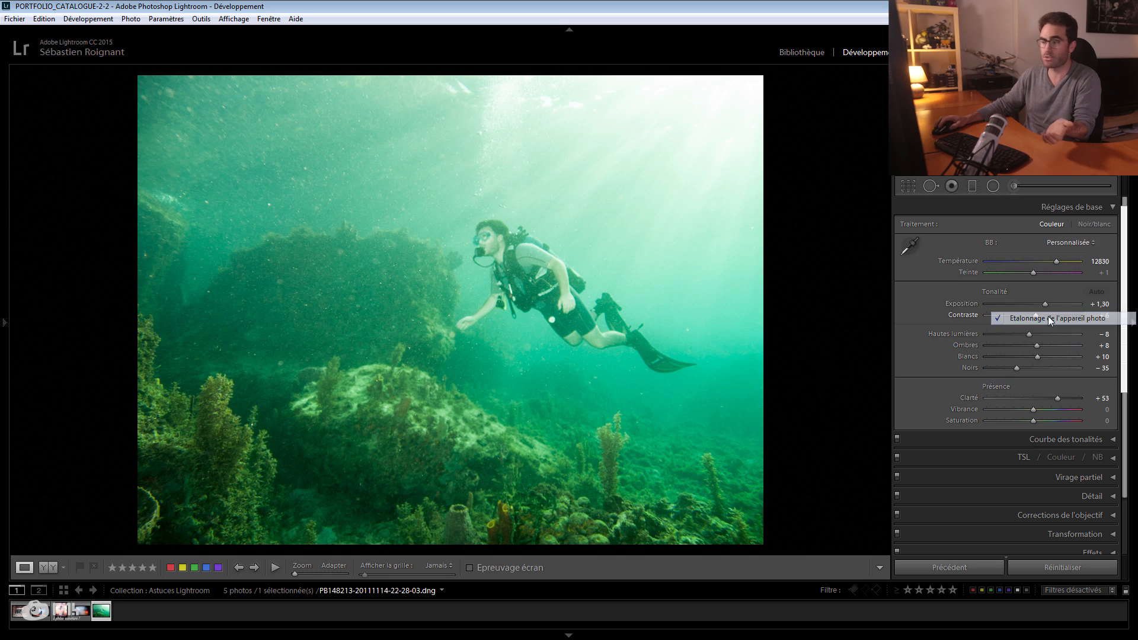
scroll(1043, 332, down, 2)
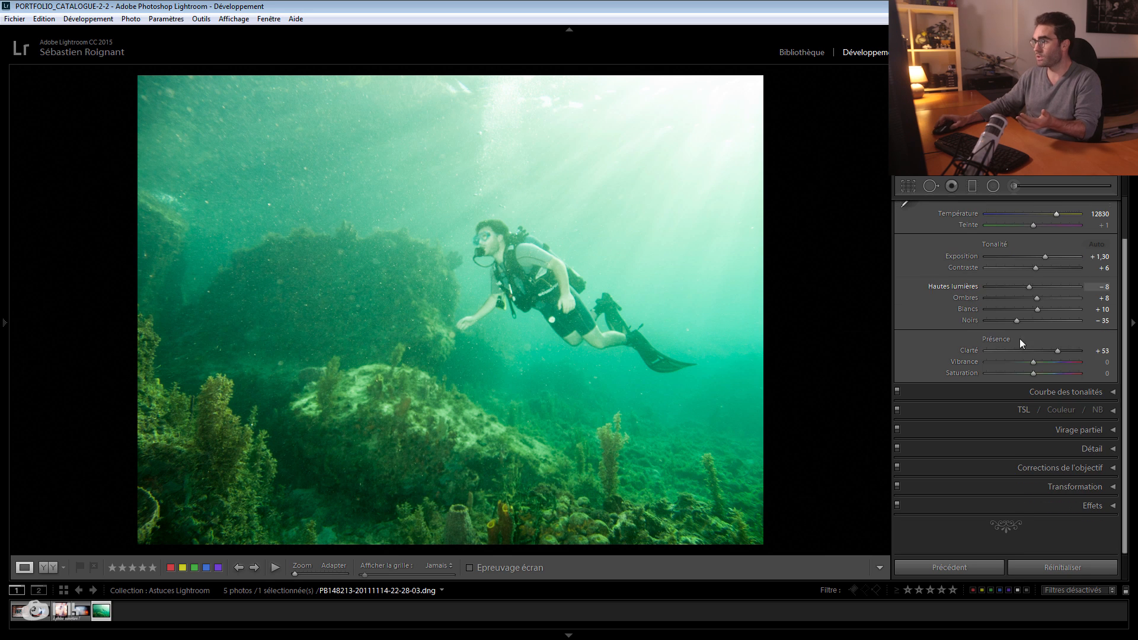
Hide the Réglages de base section and show it again.
right_click(1012, 513)
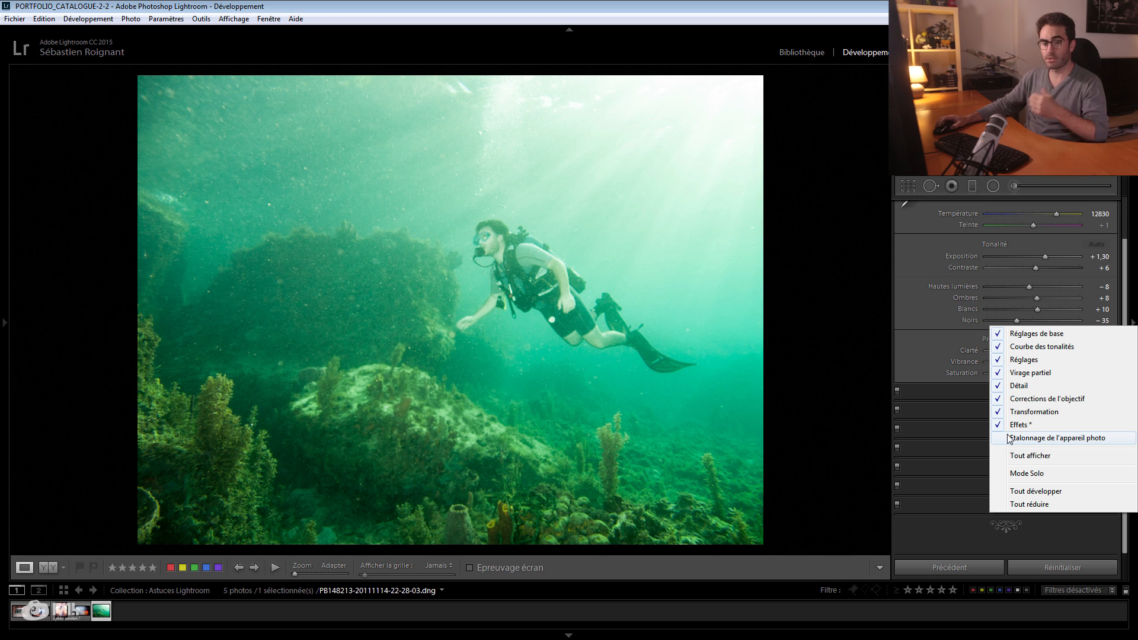
click(1003, 332)
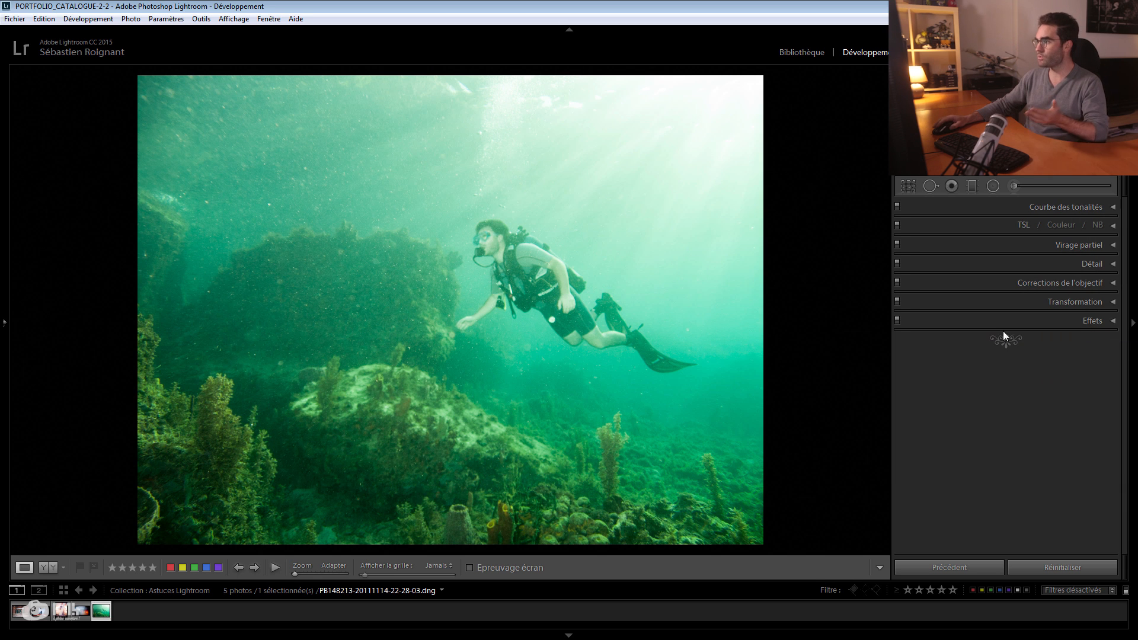
right_click(965, 216)
click(990, 220)
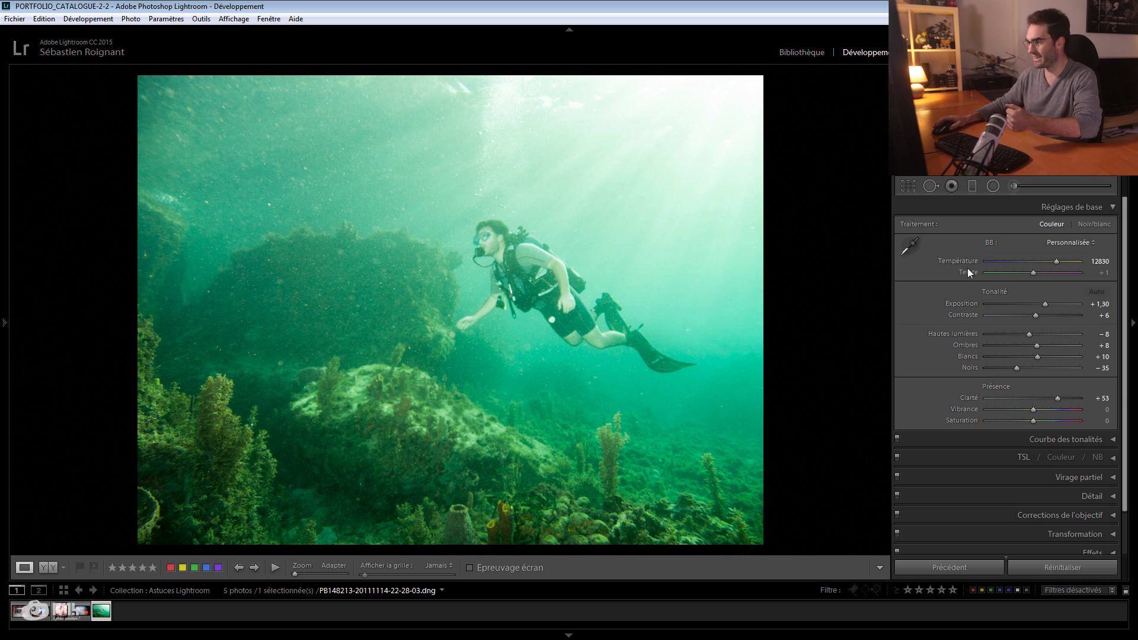
Review the list of available develop sections and collapse the Réglages de base section.
right_click(977, 211)
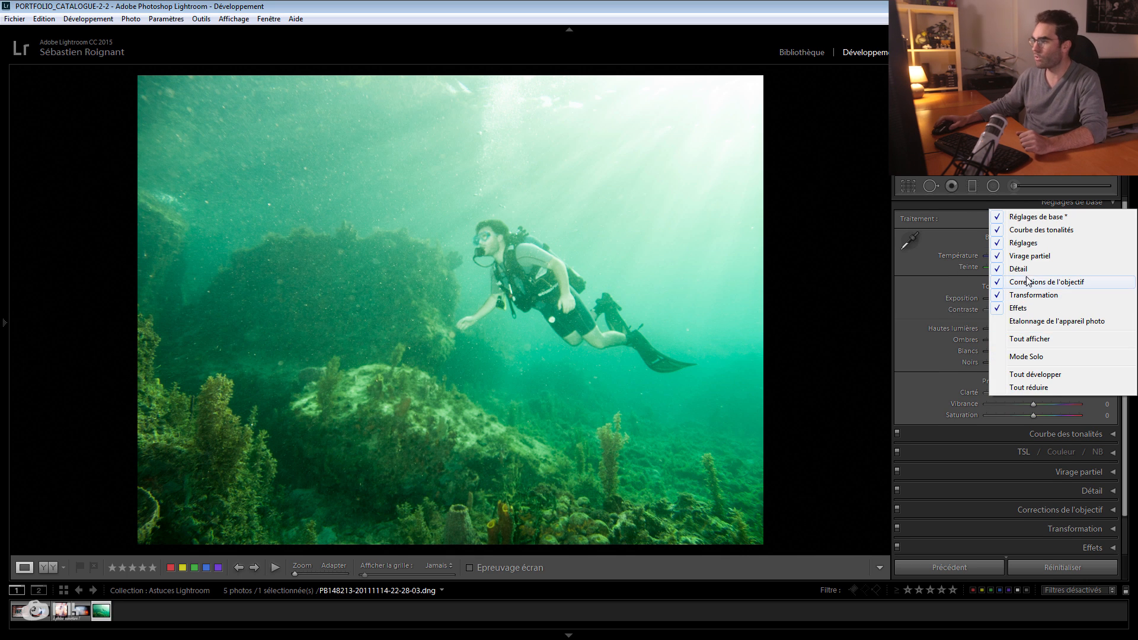
click(984, 203)
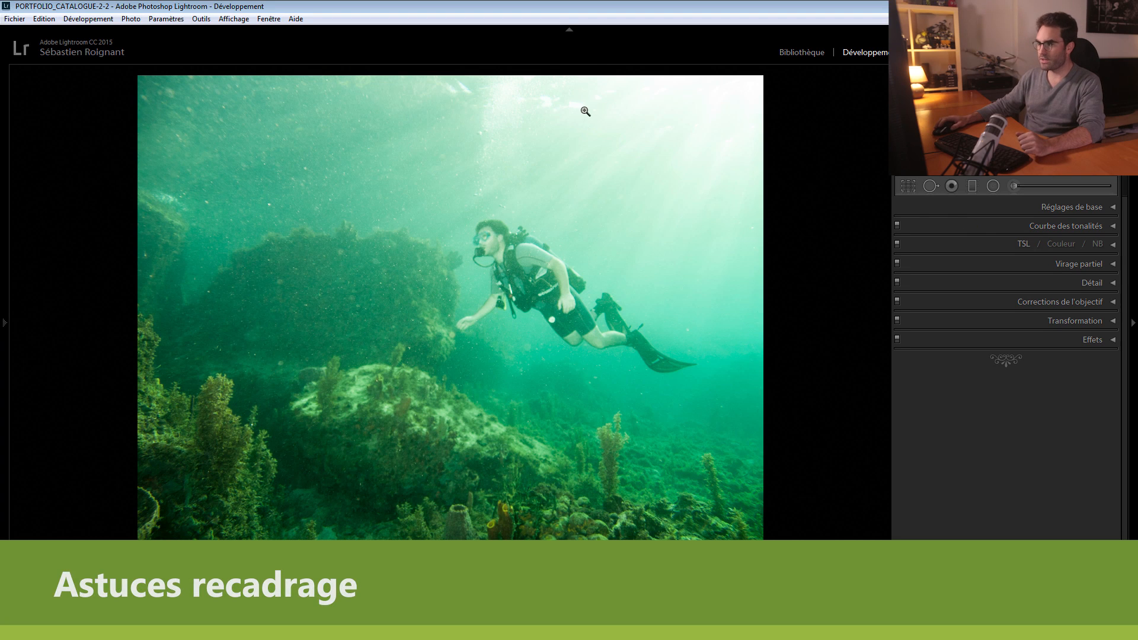
click(81, 610)
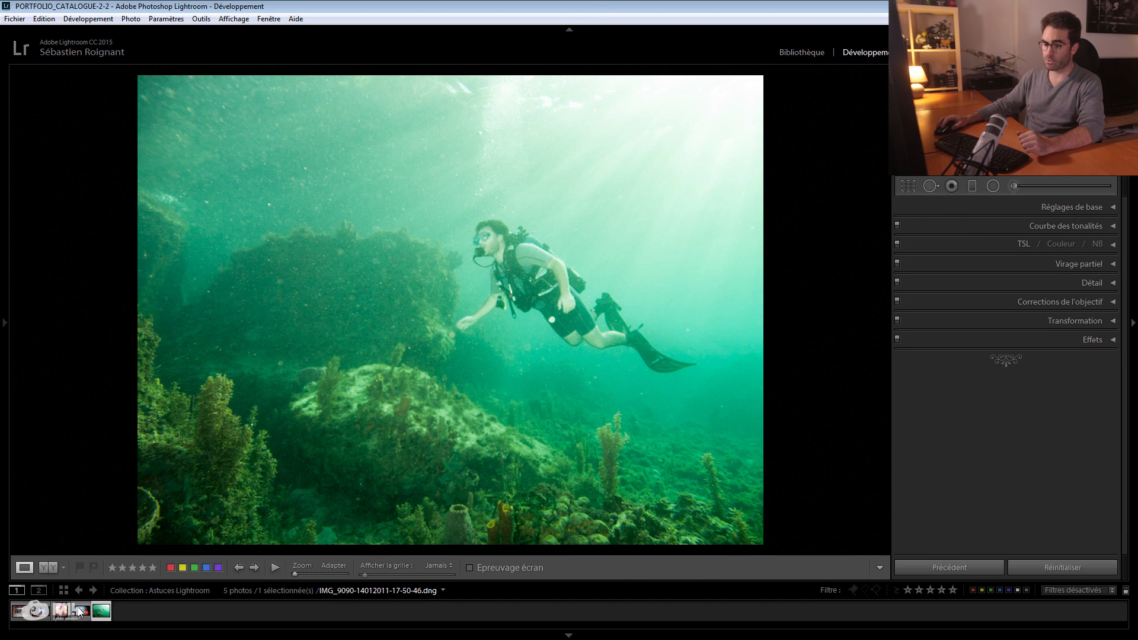
key(r)
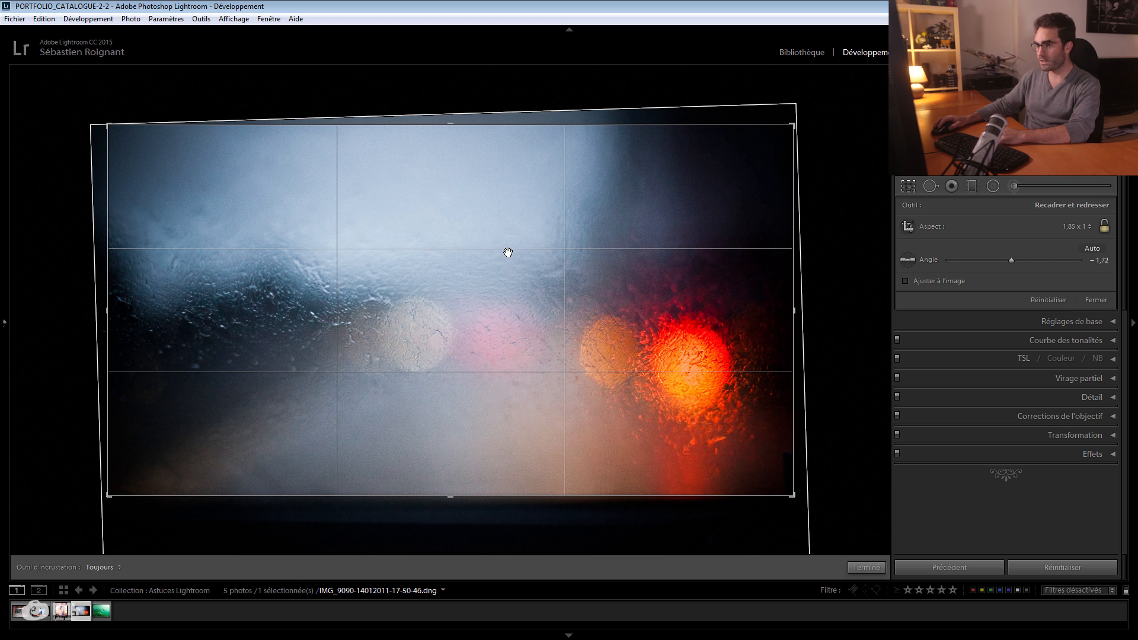
key(o)
key(o)
key(o)
key(o)
key(o)
key(o)
key(o)
key(o)
key(o)
key(o)
key(o)
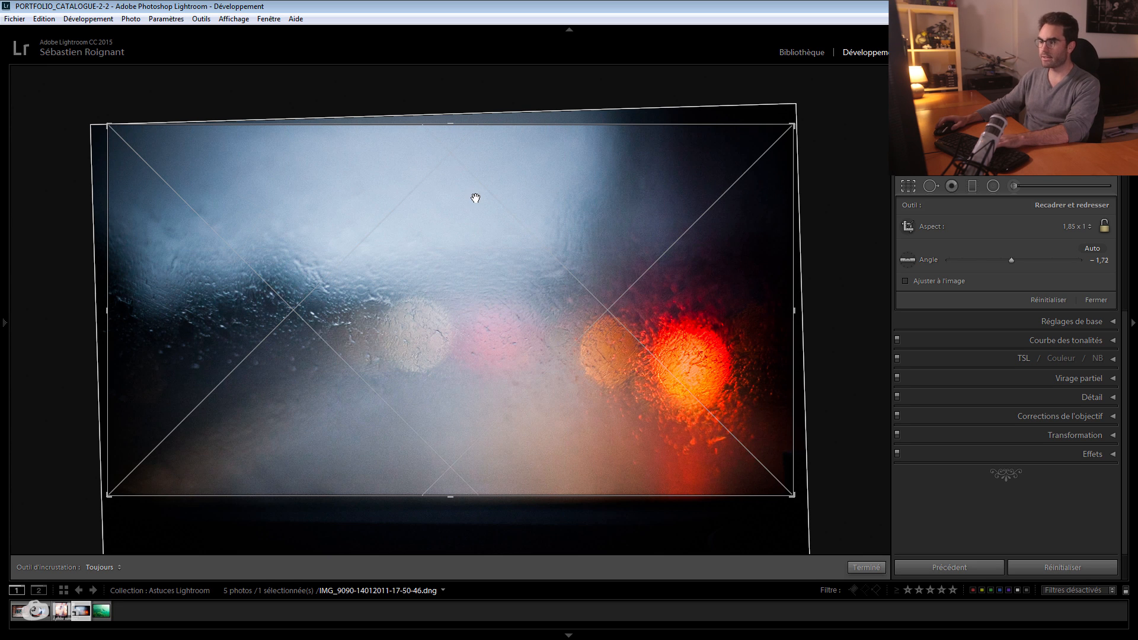
key(o)
key(o)
key(o)
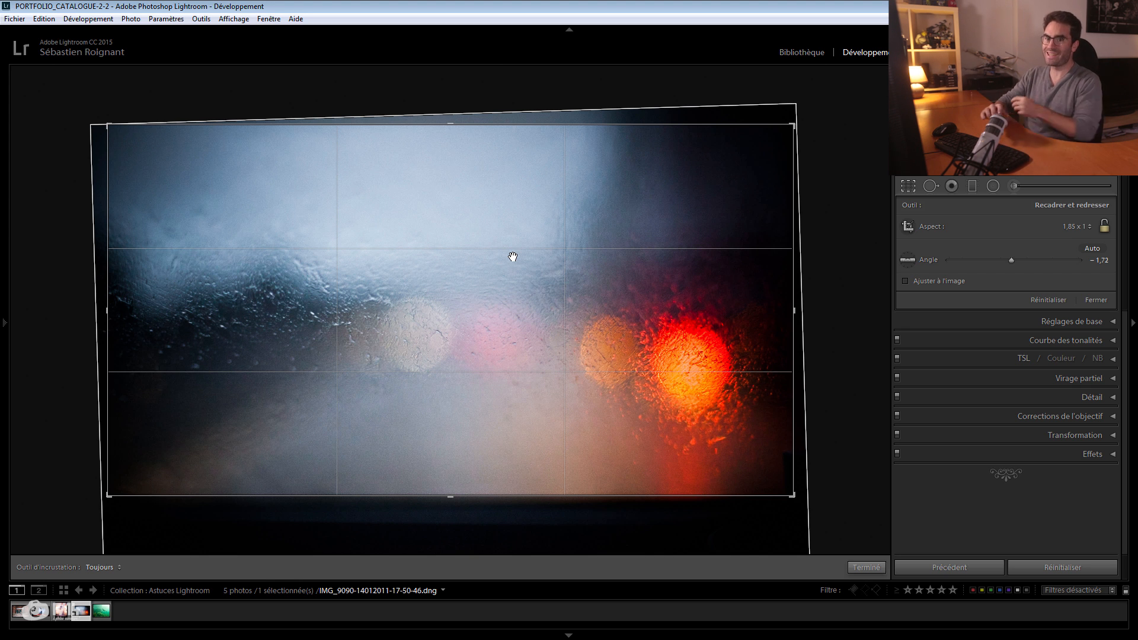
key(Left)
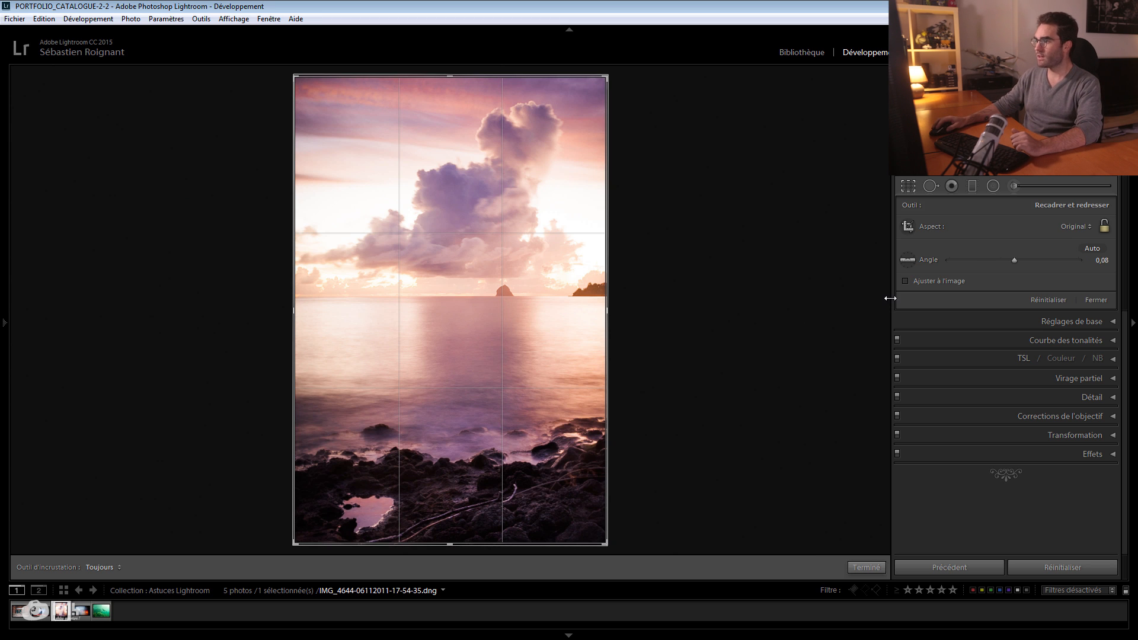
key(r)
key(r)
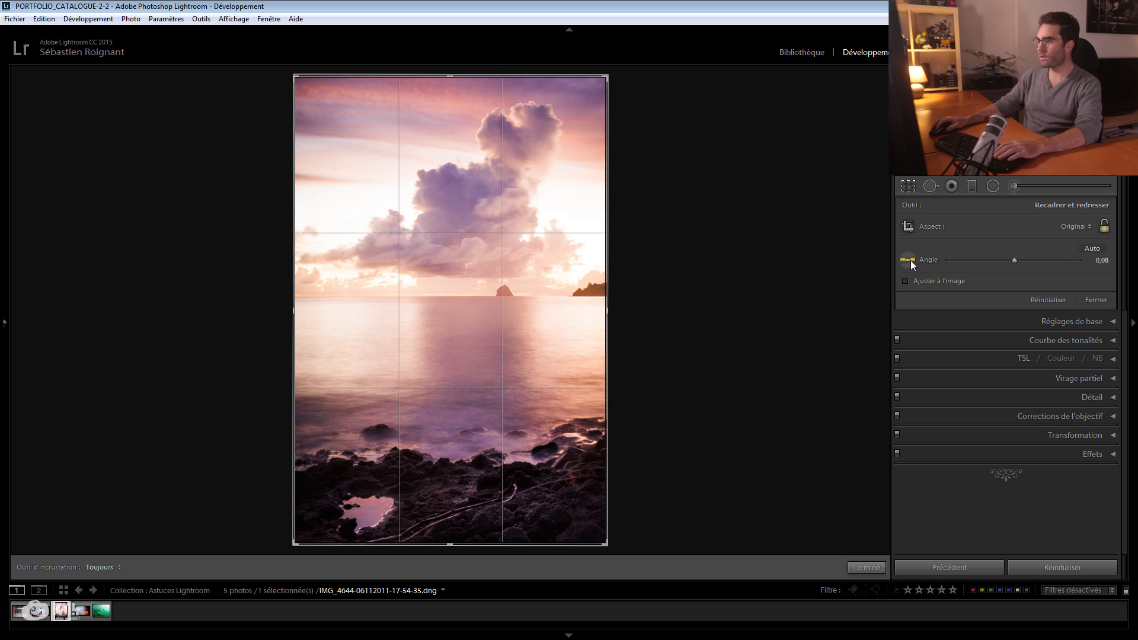
click(912, 261)
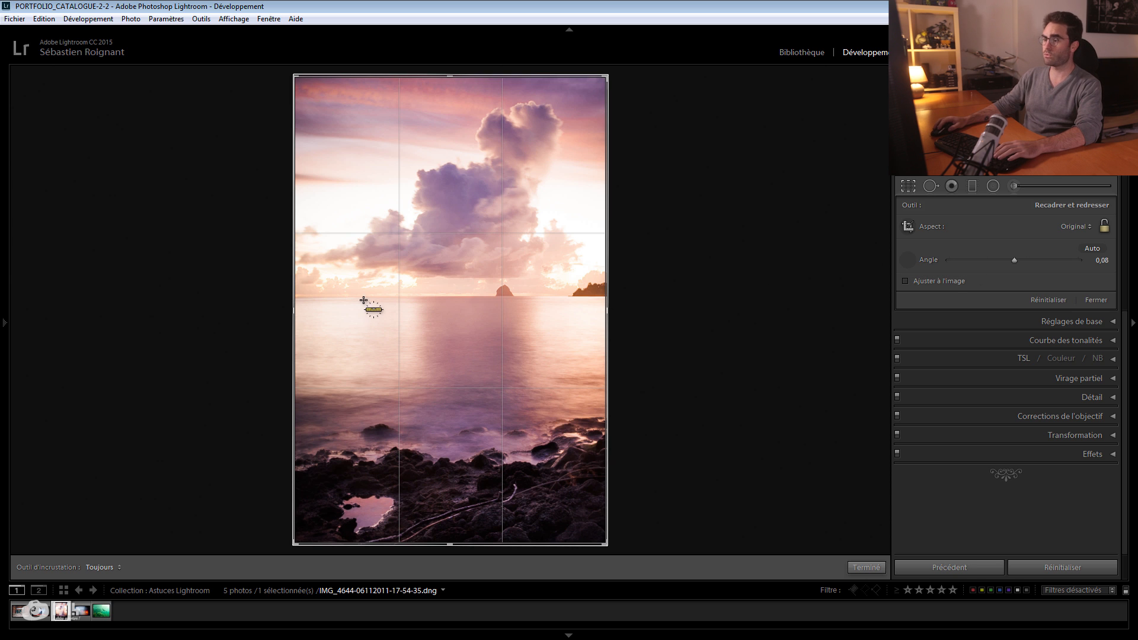
key(r)
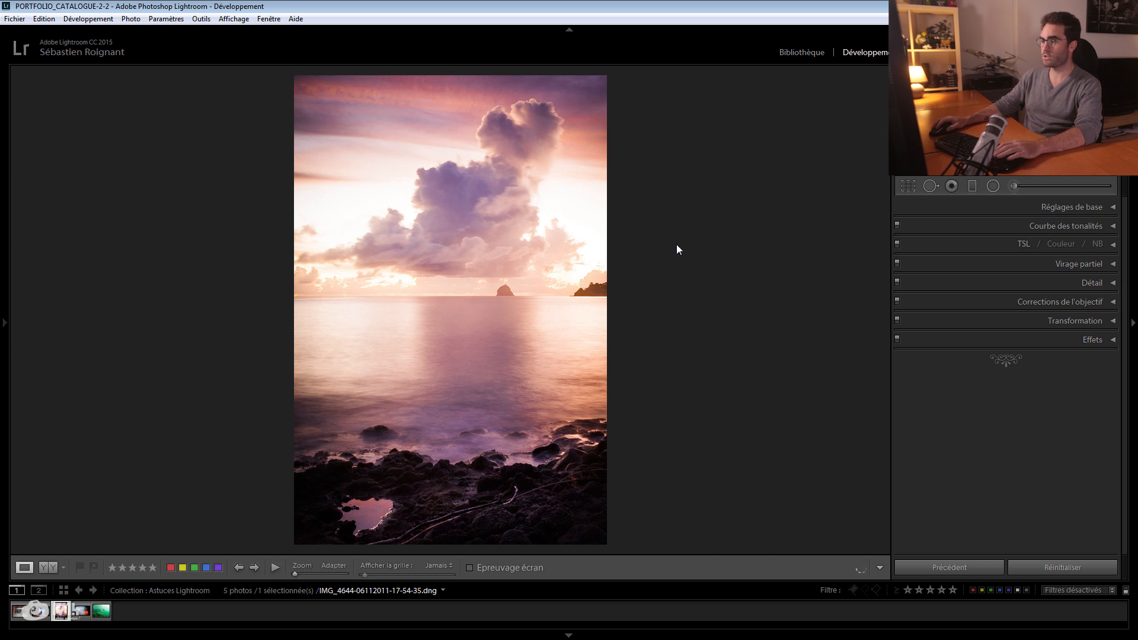
Try levelling the seascape on its horizon with a smaller central crop, and reset the crop.
key(r)
drag(681, 279, 796, 315)
click(910, 259)
drag(389, 263, 626, 385)
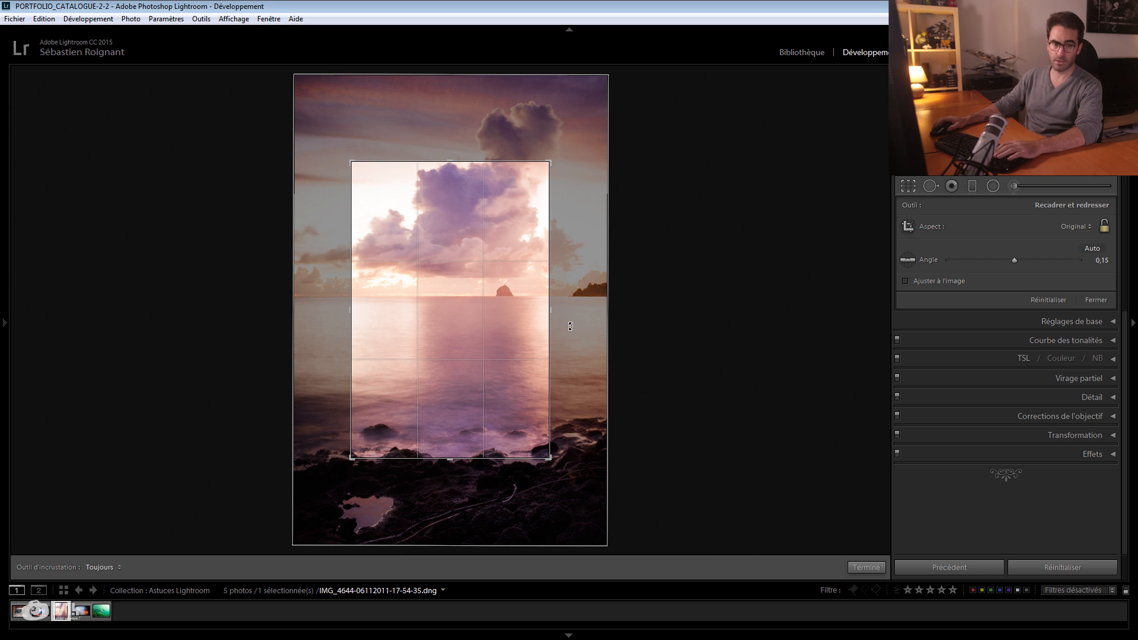
key(Escape)
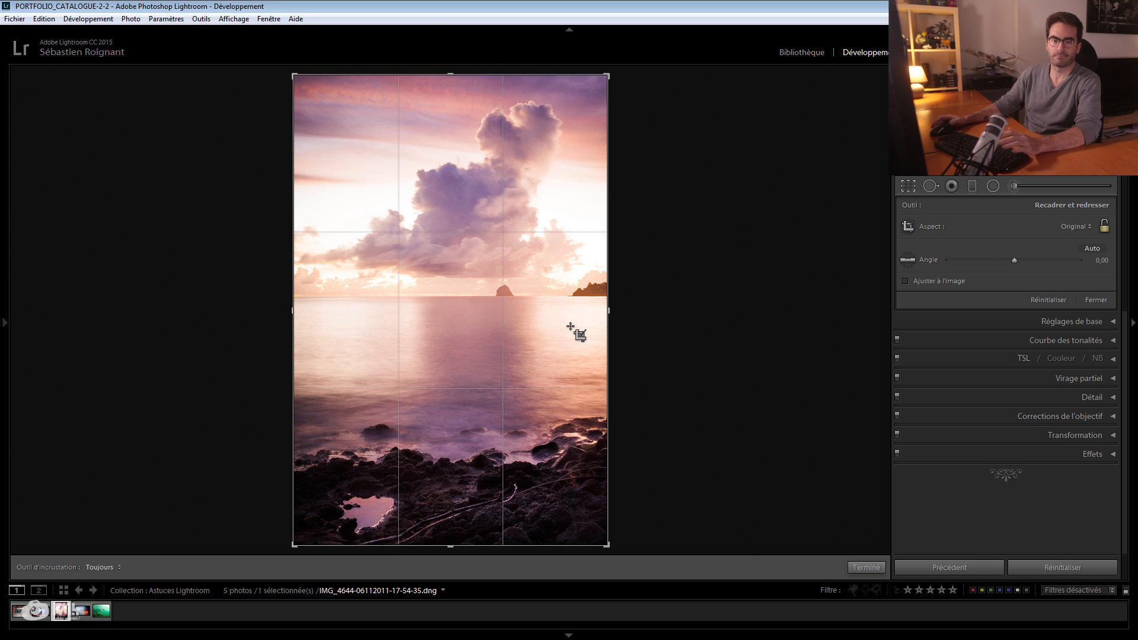
Tilt the seascape to an angle of about 8,03 by drawing a slanted reference line with the straighten tool.
key(r)
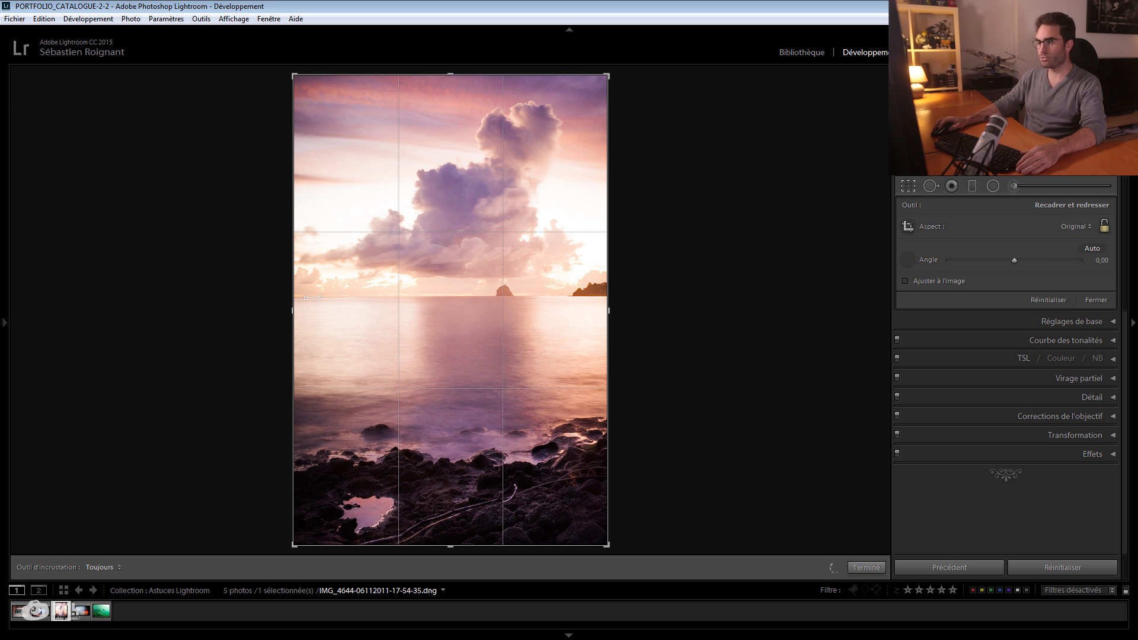
mouse_move(519, 305)
mouse_down()
mouse_move(704, 305)
mouse_move(717, 294)
mouse_up()
drag(503, 272, 366, 291)
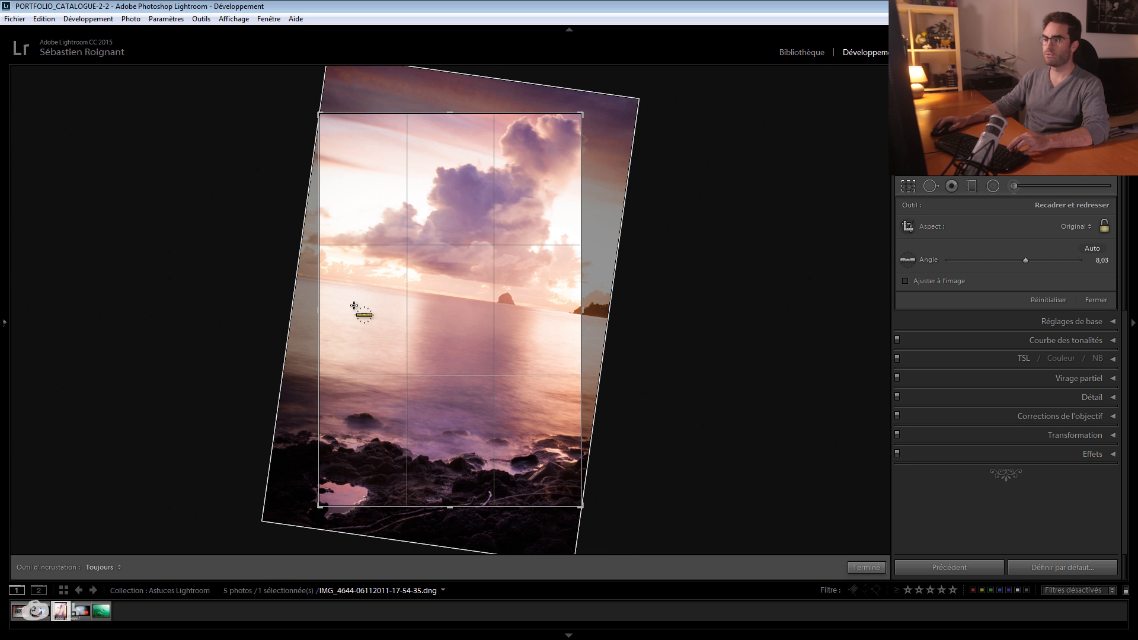
Level the seascape along its horizon with the straighten tool to about −0,07, and reset the crop.
drag(308, 280, 580, 313)
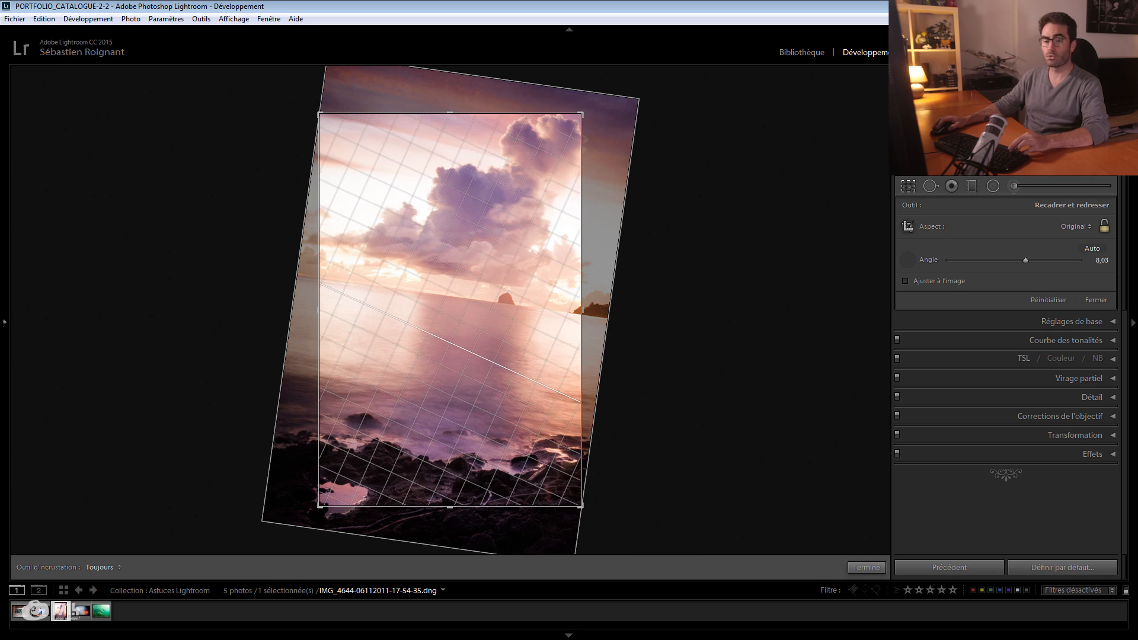
drag(581, 302, 804, 344)
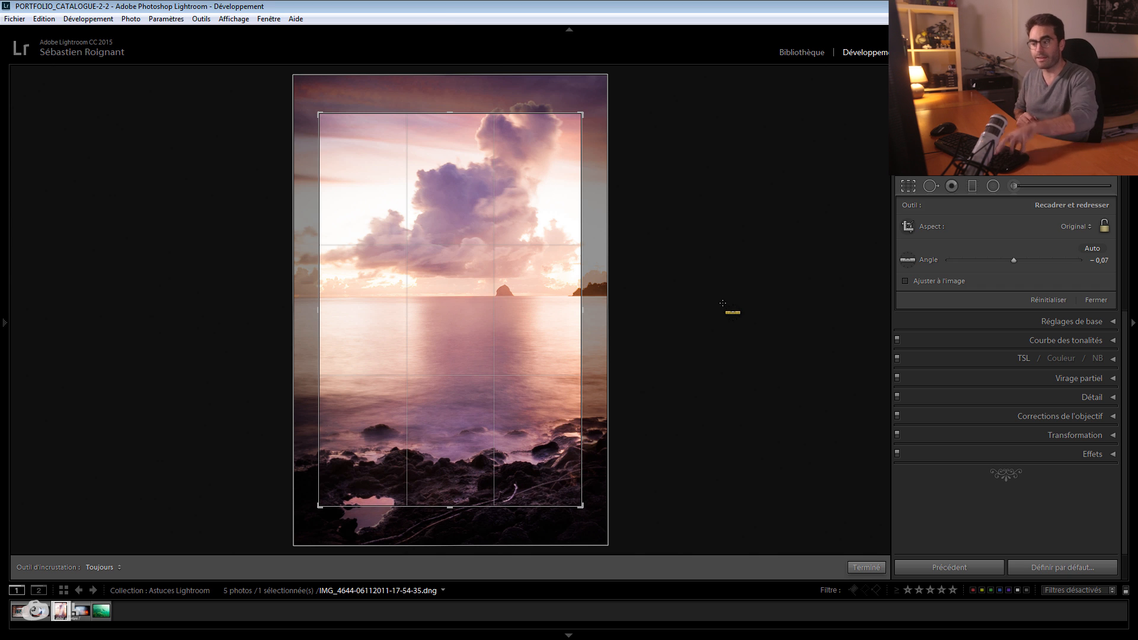
key(ctrl+alt+r)
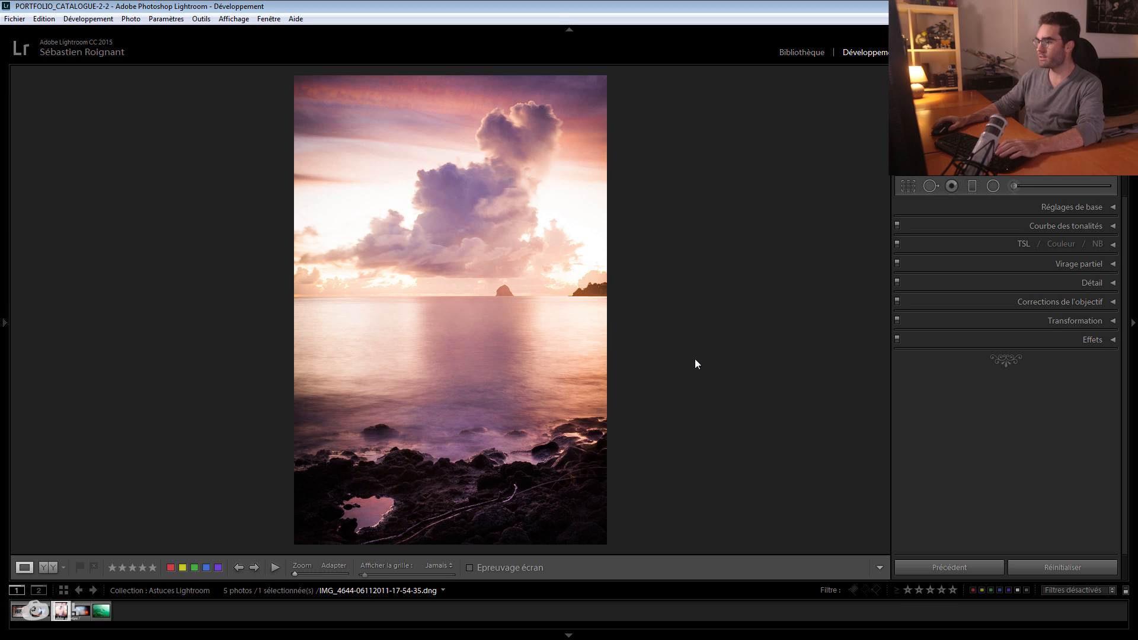
Draw a diagonal graduated filter on the diver photo, from the bright upper-right water towards the lower-left reef.
click(97, 619)
key(r)
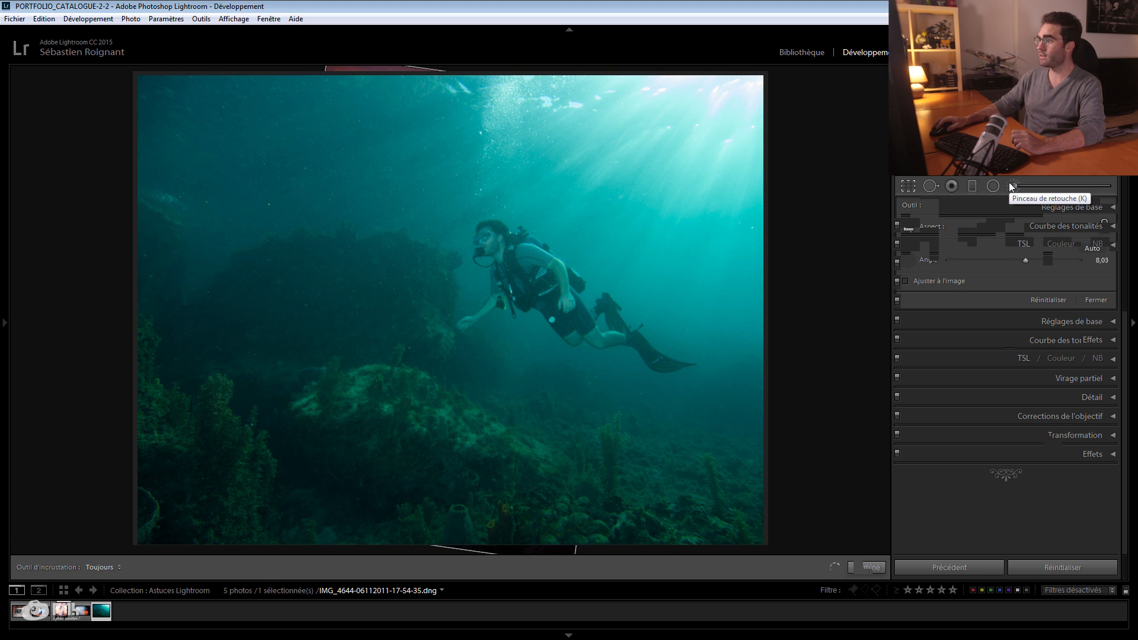
click(971, 187)
mouse_move(723, 178)
mouse_down()
mouse_move(536, 290)
mouse_move(282, 340)
mouse_move(259, 375)
mouse_move(276, 371)
mouse_up()
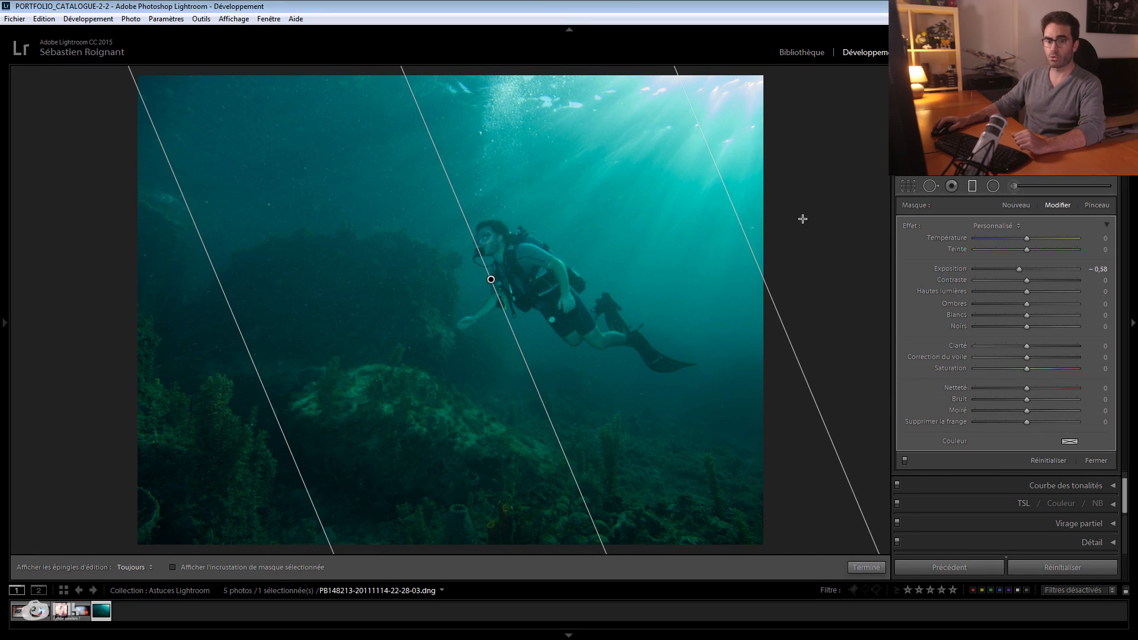
Set the graduated filter's Température to −75, Exposition to 1,64 and Hautes lumières to 90.
drag(1019, 268, 995, 246)
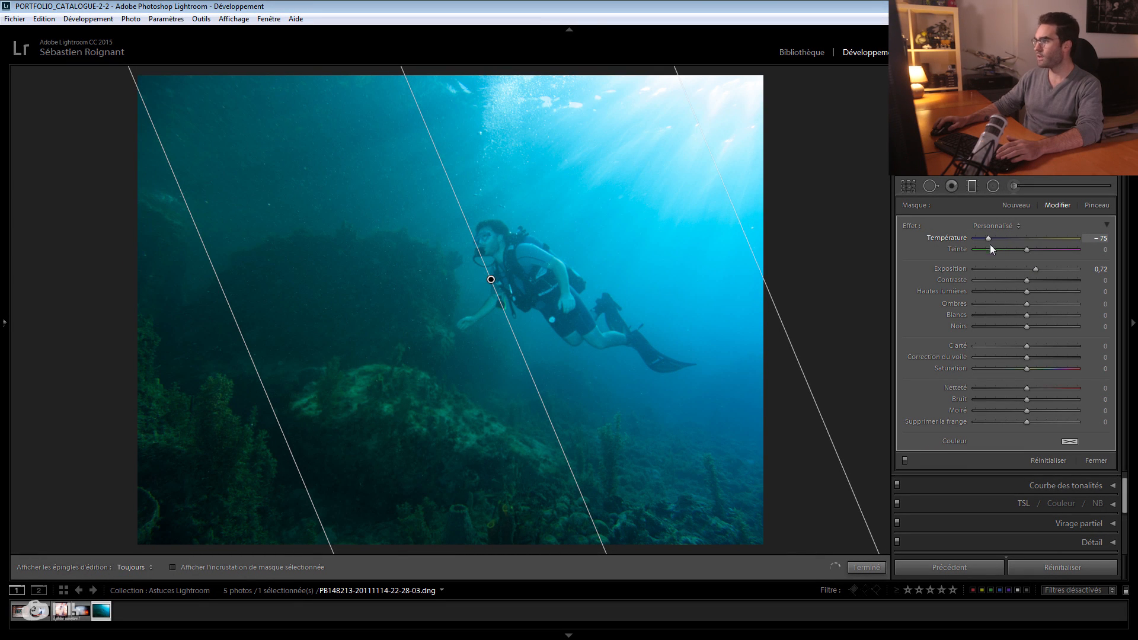
drag(1000, 293, 1041, 271)
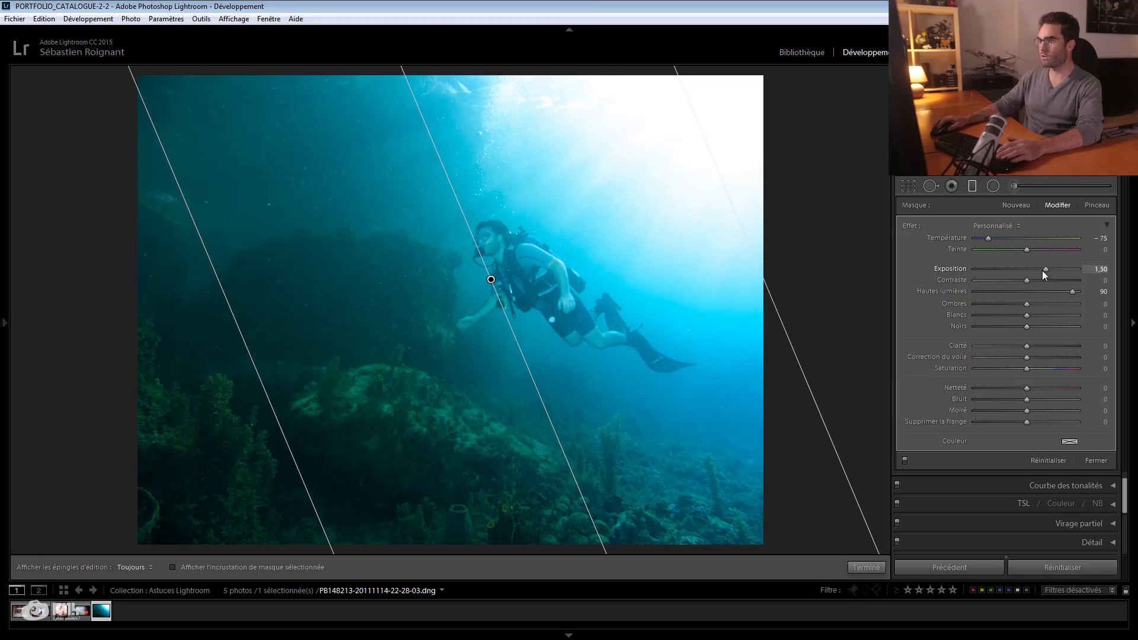
double_click(991, 314)
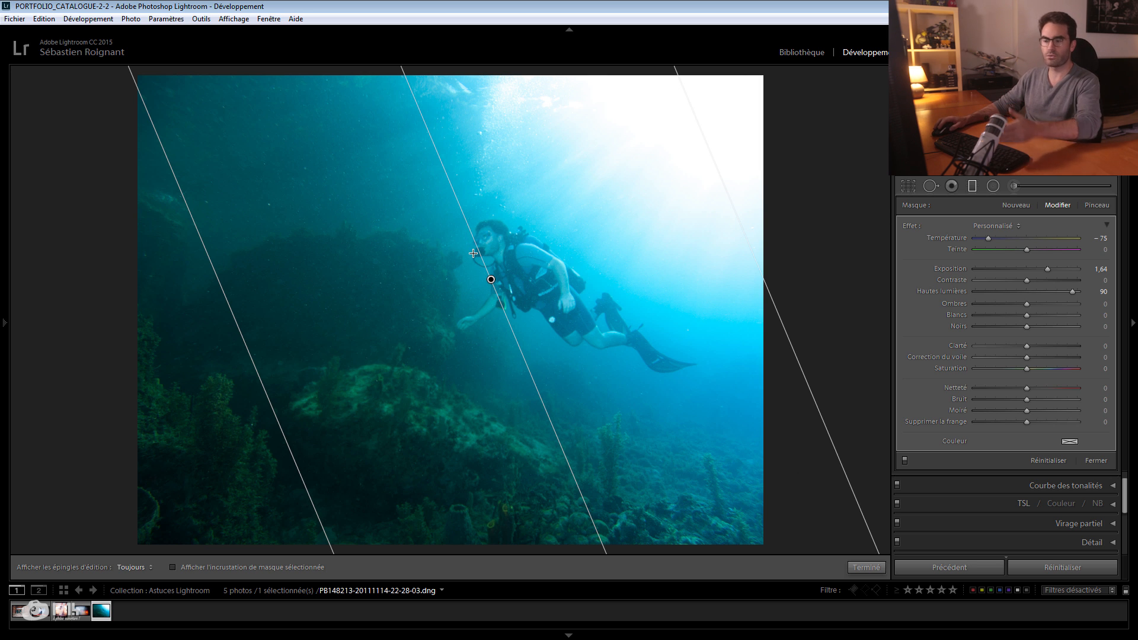
Try extending the graduated filter's mask over the dark water and reef with its Pinceau mode, and undo the stroke.
click(1089, 205)
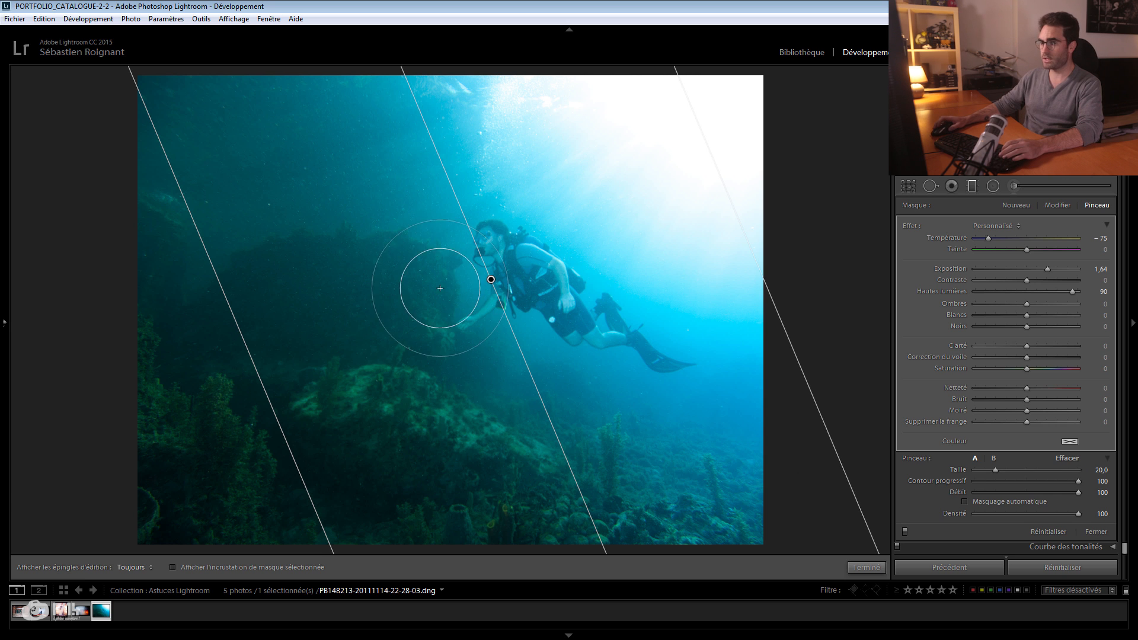
mouse_move(471, 254)
mouse_down()
mouse_move(556, 294)
mouse_move(613, 347)
mouse_move(371, 229)
mouse_move(407, 369)
mouse_move(327, 253)
mouse_move(237, 183)
mouse_move(161, 192)
mouse_up()
key(ctrl+z)
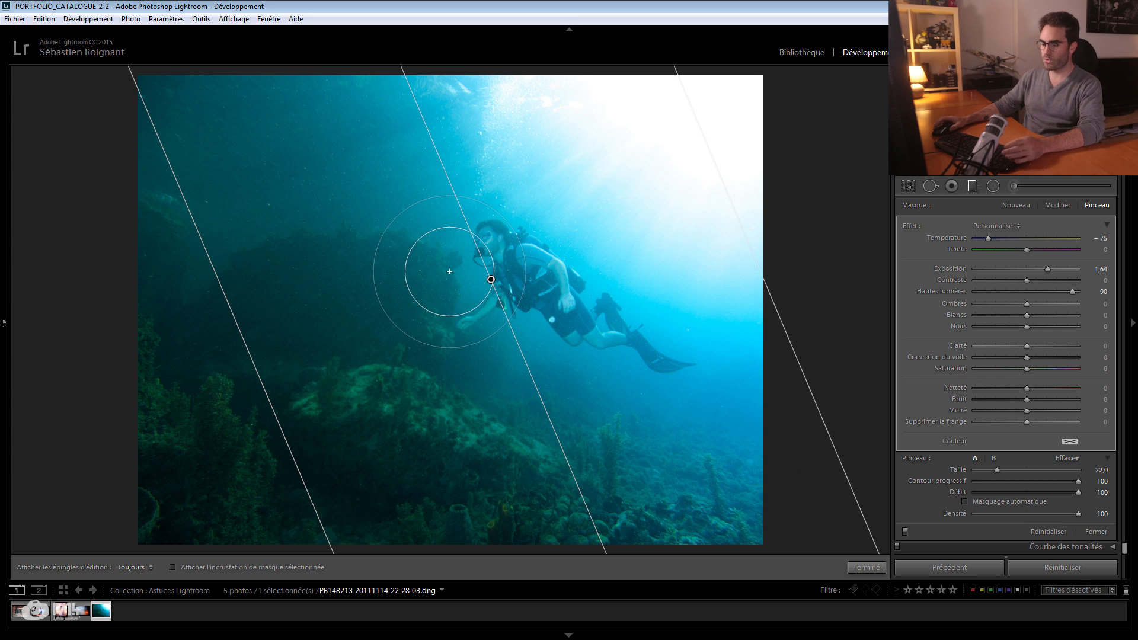
Erase the graduated filter from the diver and the water below him with the mask brush, and toggle the edit pins.
key(alt)
scroll(389, 338, up, 3)
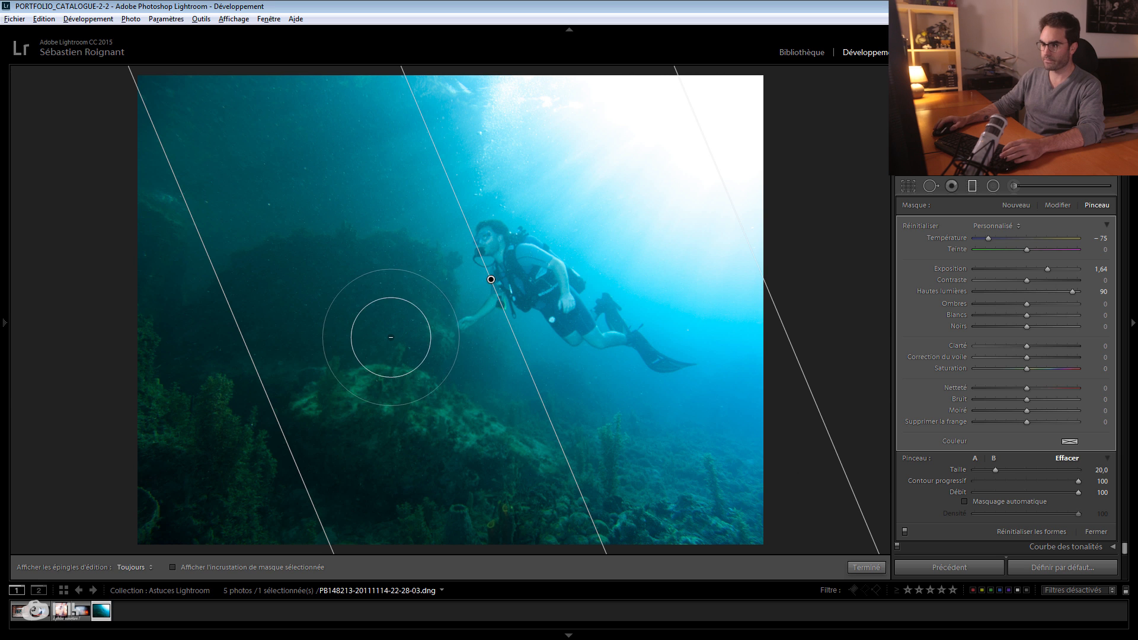
mouse_move(429, 308)
mouse_down()
mouse_move(511, 339)
mouse_move(483, 284)
mouse_move(630, 381)
mouse_move(520, 300)
mouse_move(552, 340)
mouse_move(546, 353)
mouse_up()
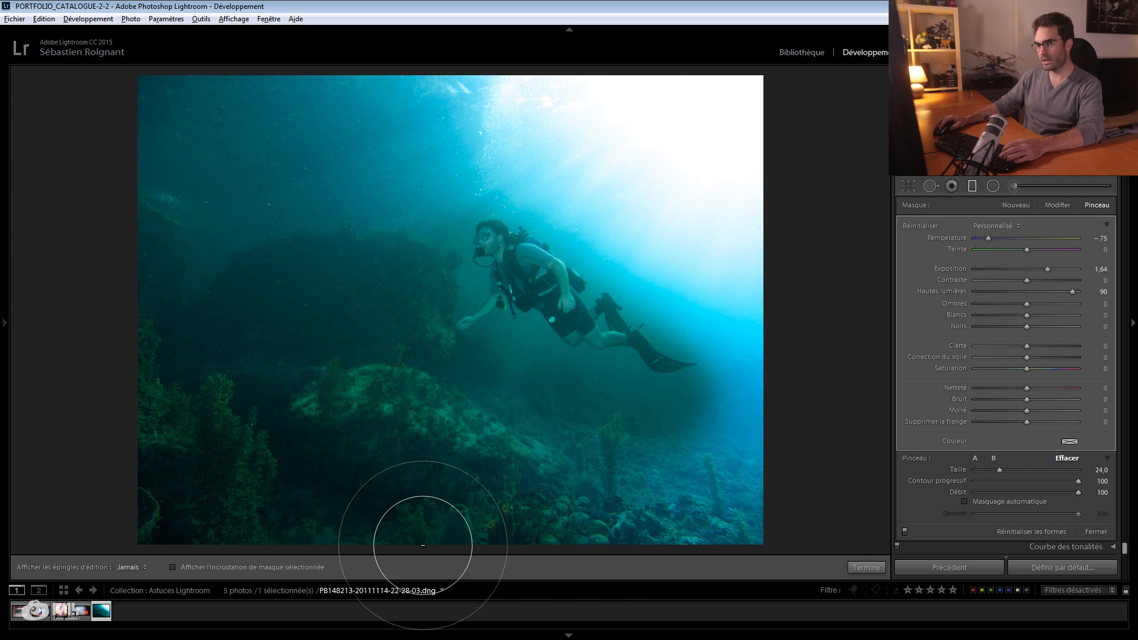
mouse_move(740, 512)
mouse_down()
mouse_move(727, 457)
mouse_move(739, 437)
mouse_move(752, 457)
mouse_up()
key(h)
Set the graduated filter to Température −100, Exposition 3,03, Contraste 55, Noirs −88, Clarté 75 and Saturation −71.
click(974, 460)
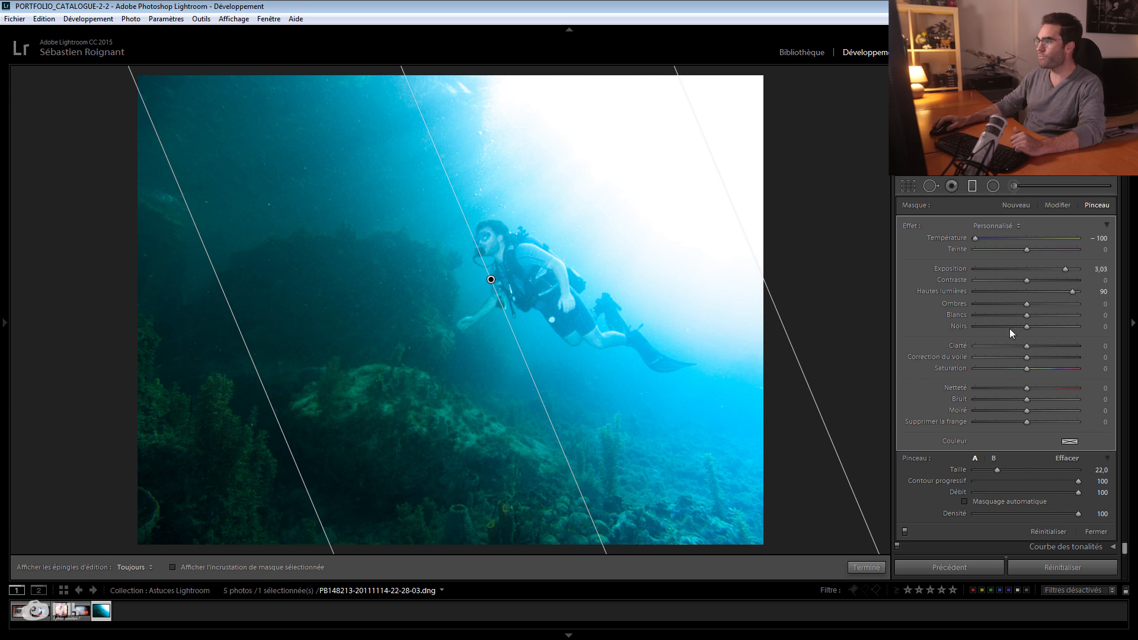
drag(1026, 344, 1065, 342)
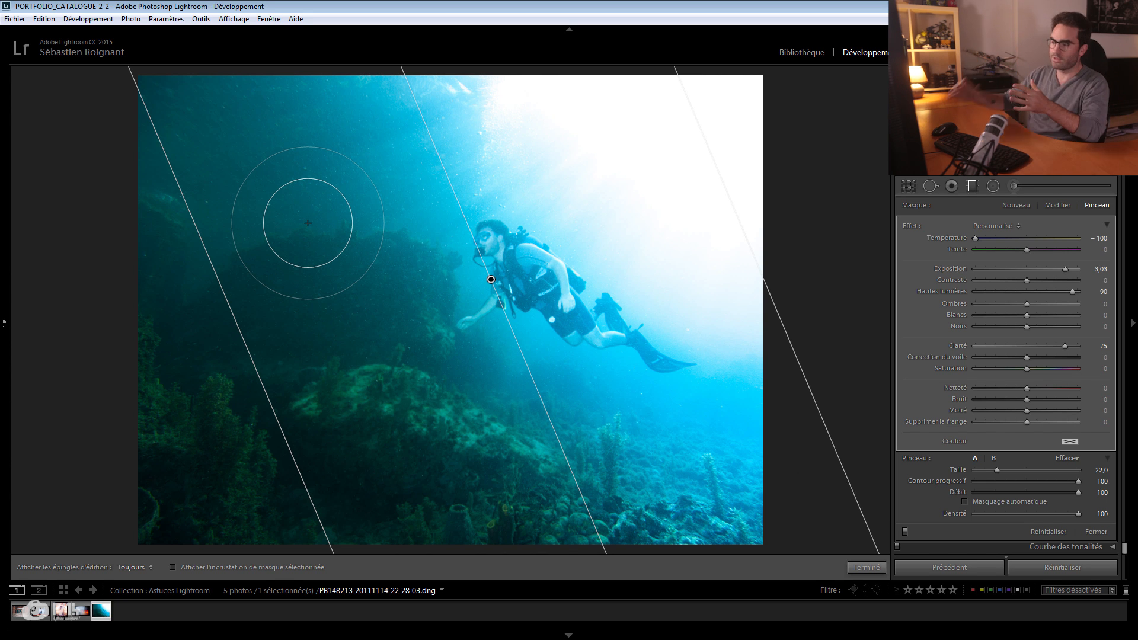
click(1054, 281)
click(985, 326)
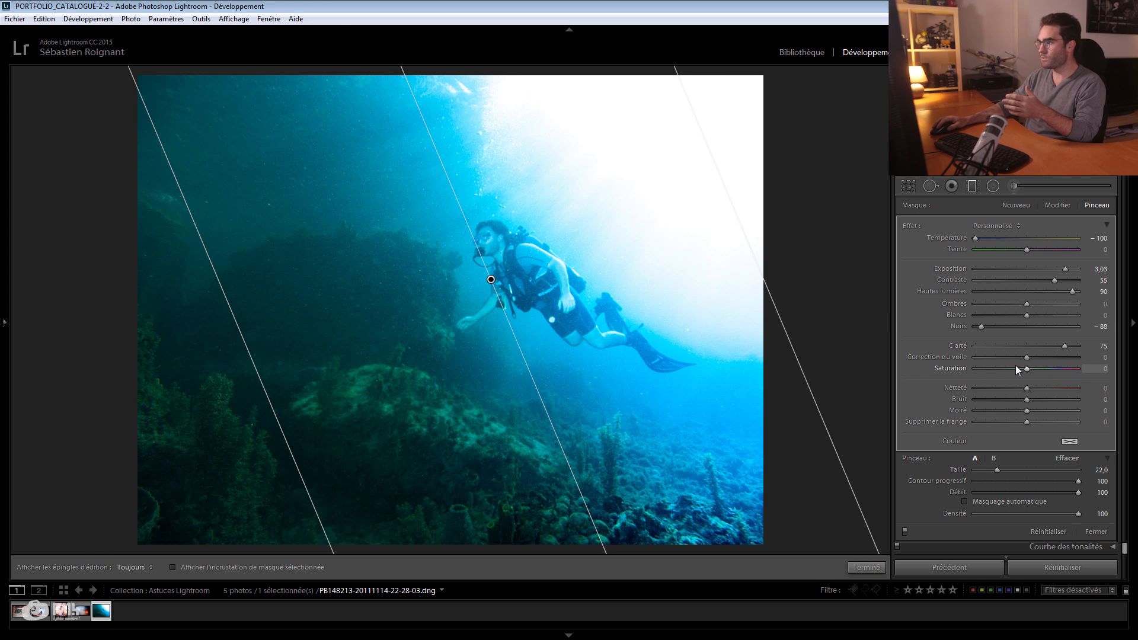
click(988, 368)
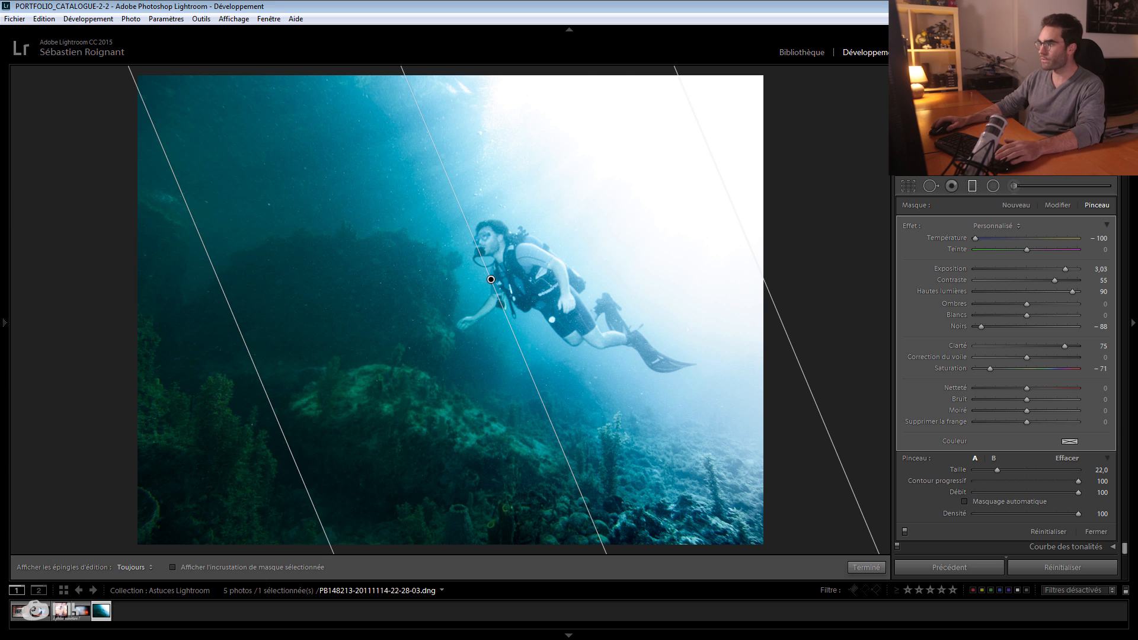
Collapse the filter's effect sliders and try scaling all its settings together with the single Gain slider.
click(1107, 227)
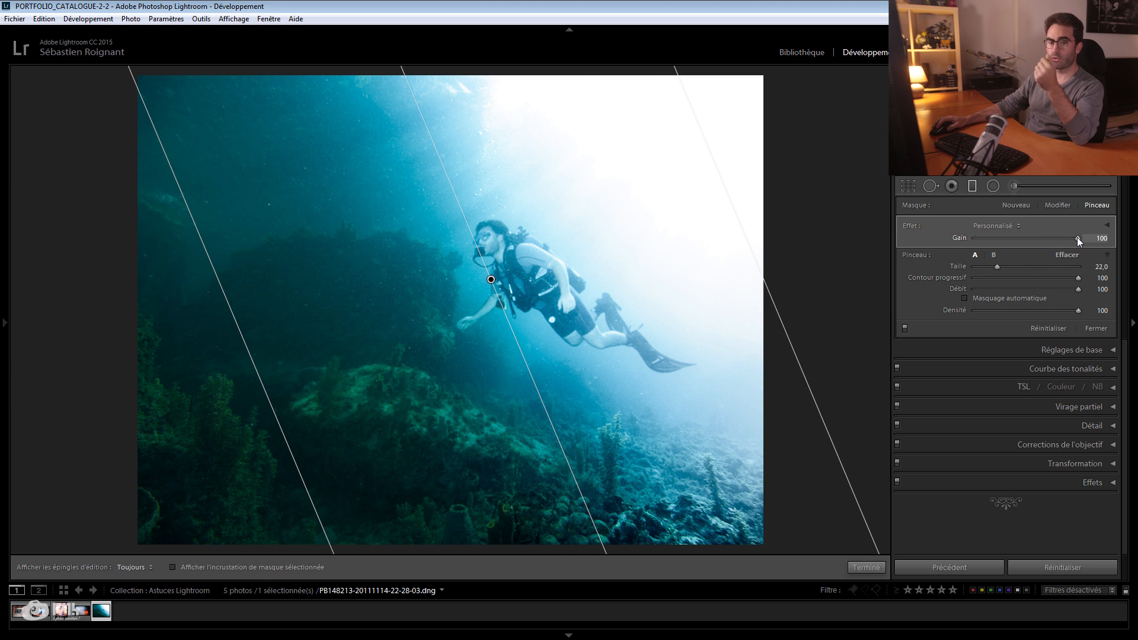
drag(1061, 237, 1009, 239)
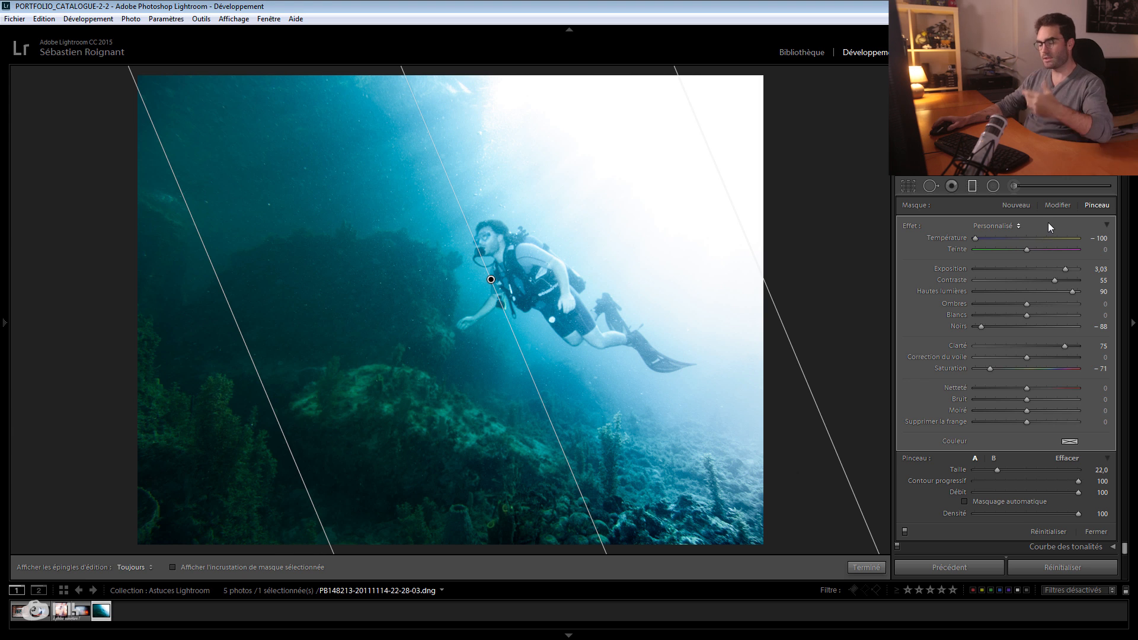
Scale down all the graduated filter's settings together from its pin, to about Température −87, Exposition 2,65 and Saturation −62.
key(alt)
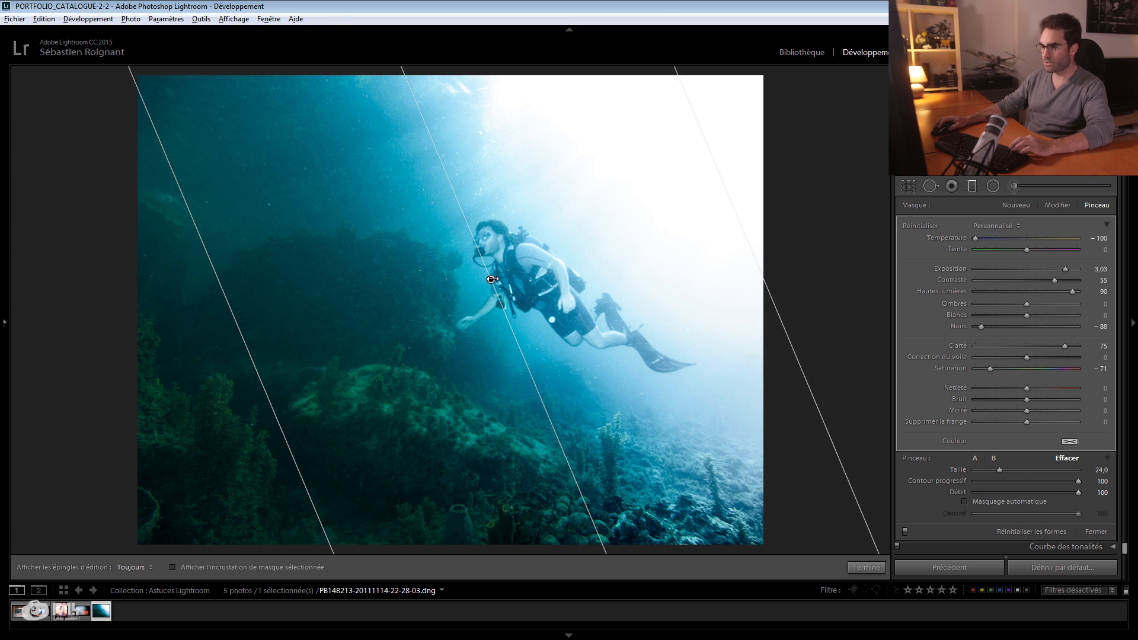
mouse_move(492, 279)
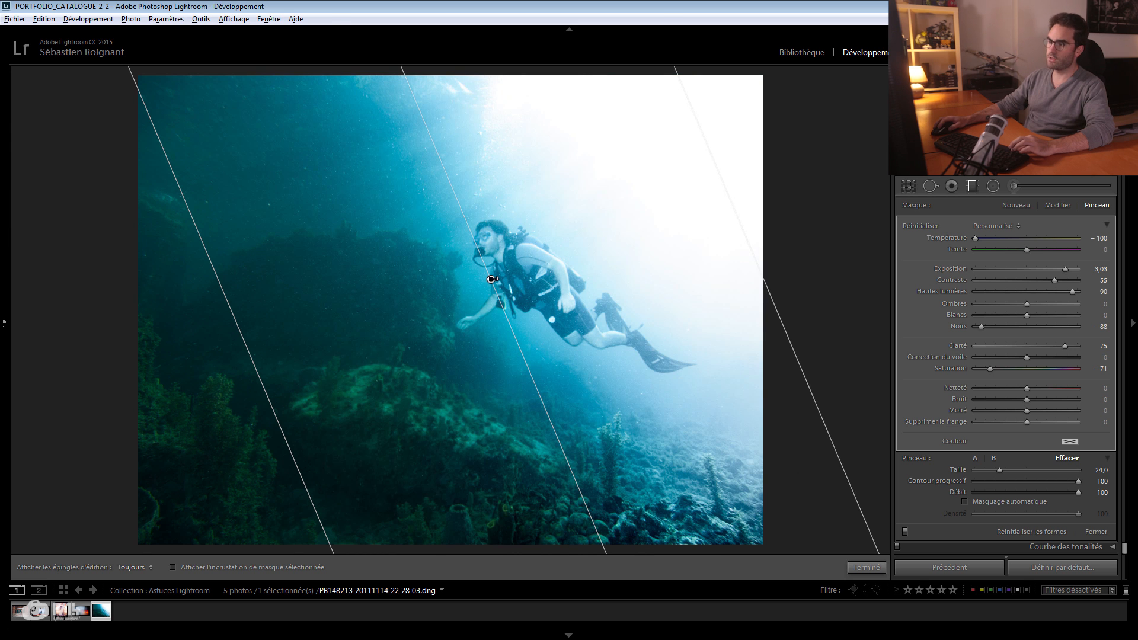
drag(492, 280, 470, 274)
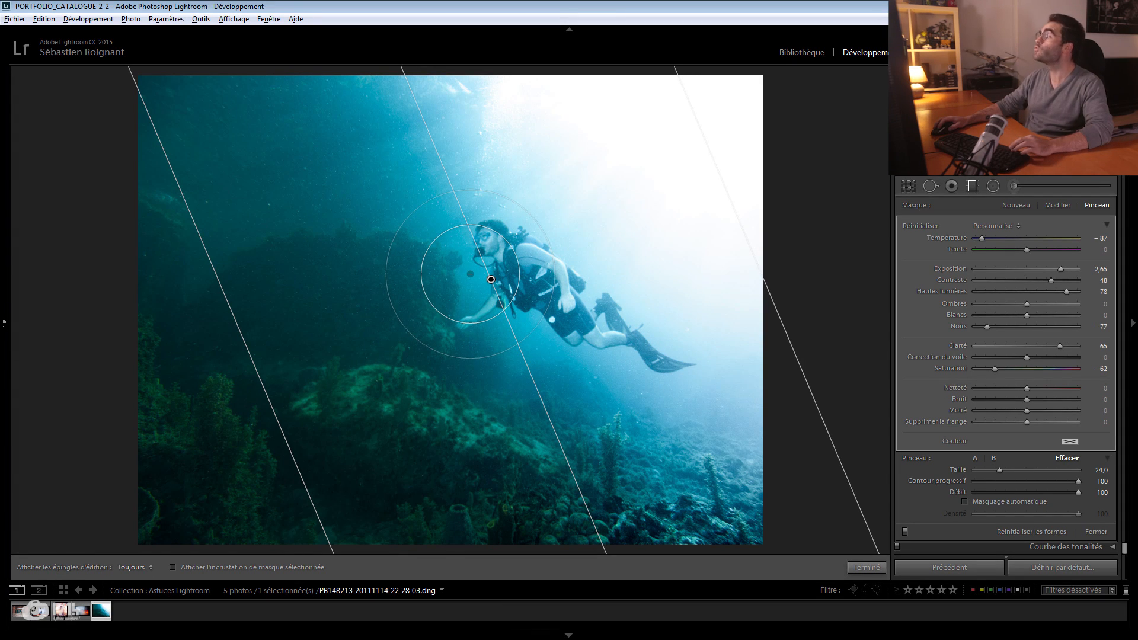
Scale the graduated filter's settings together from its pin, to about Température −97, Exposition 2,94, Contraste 53, Clarté 72 and Saturation −69.
drag(470, 274, 464, 274)
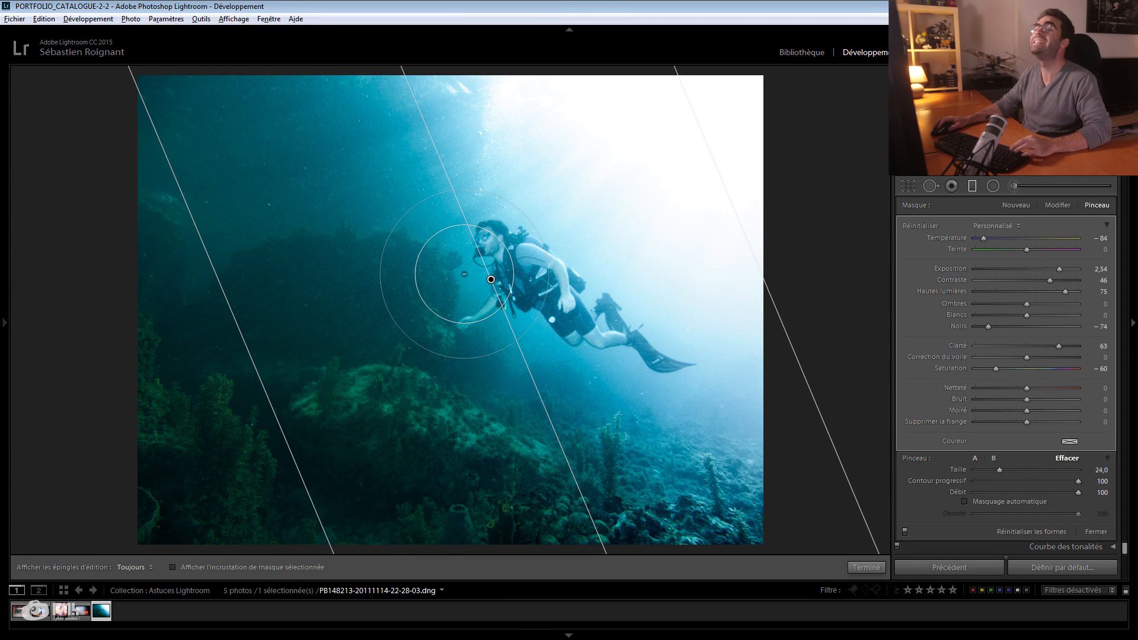
mouse_move(463, 272)
mouse_down()
mouse_move(292, 267)
mouse_move(292, 280)
mouse_move(369, 293)
mouse_move(489, 282)
mouse_up()
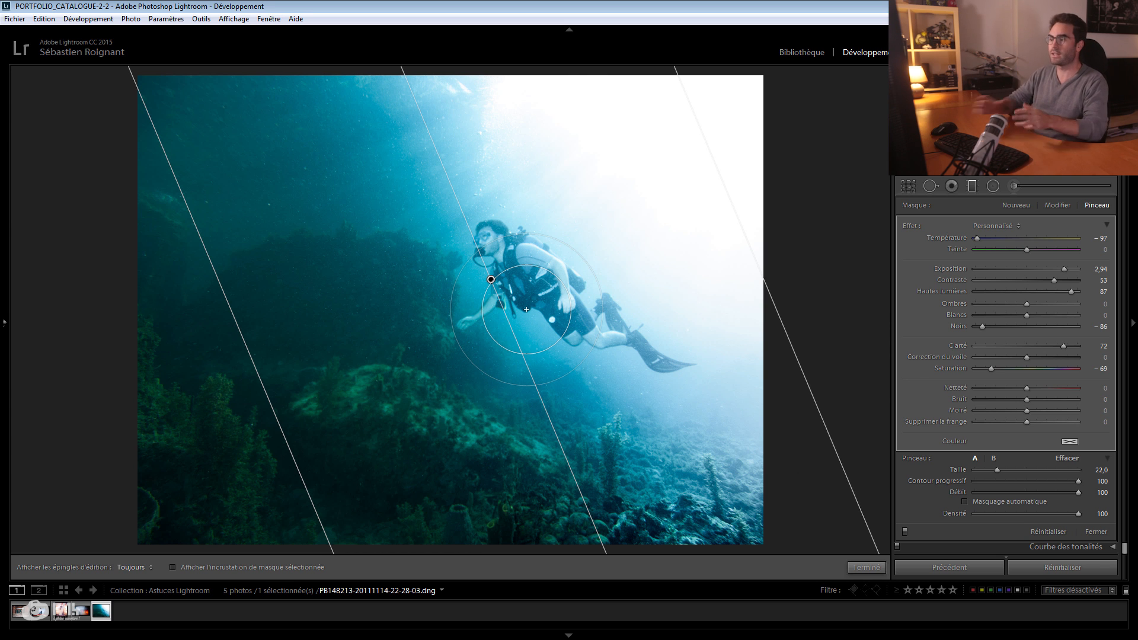
key(alt)
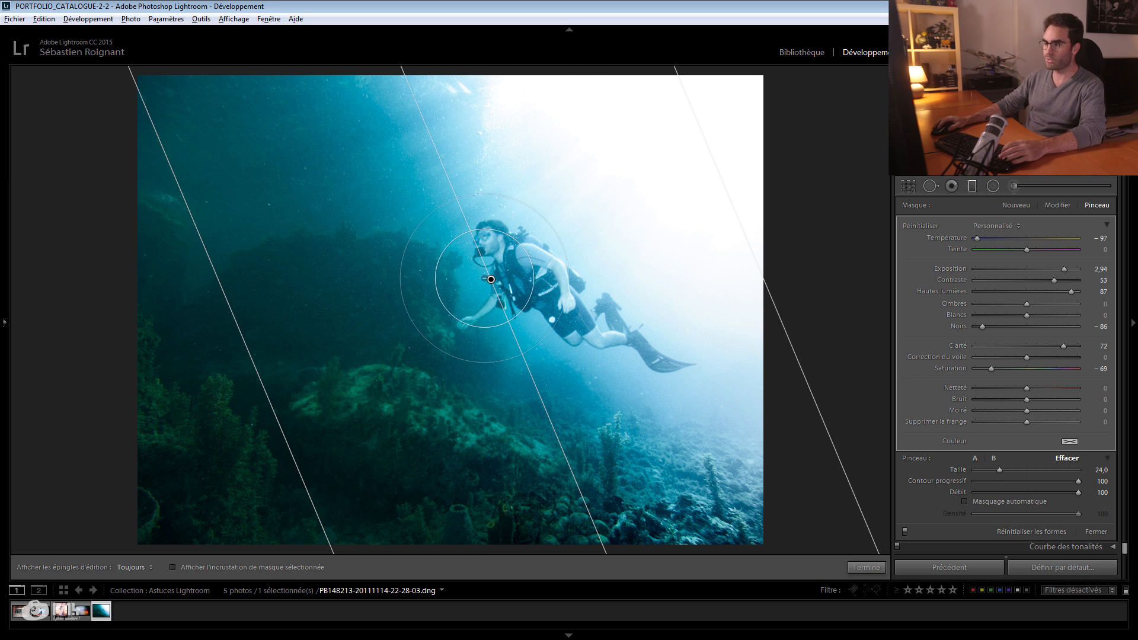
mouse_move(491, 281)
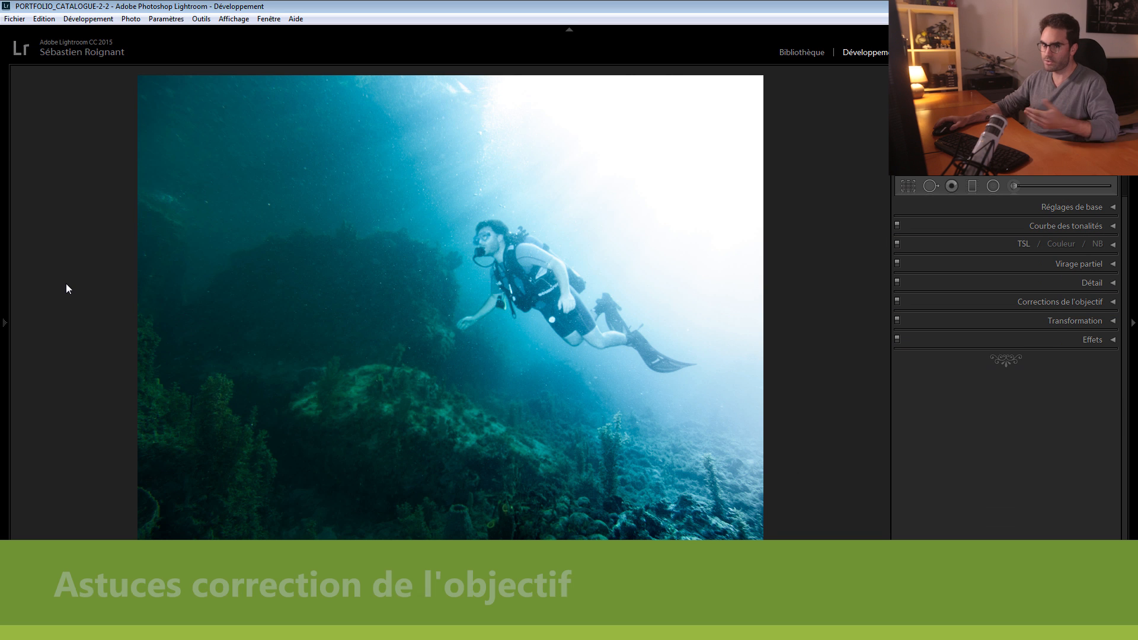
Remove the purple fringe in the boxing-ring photo by sampling it with the defringe eyedropper along the central man's shirt shoulder.
key(Right)
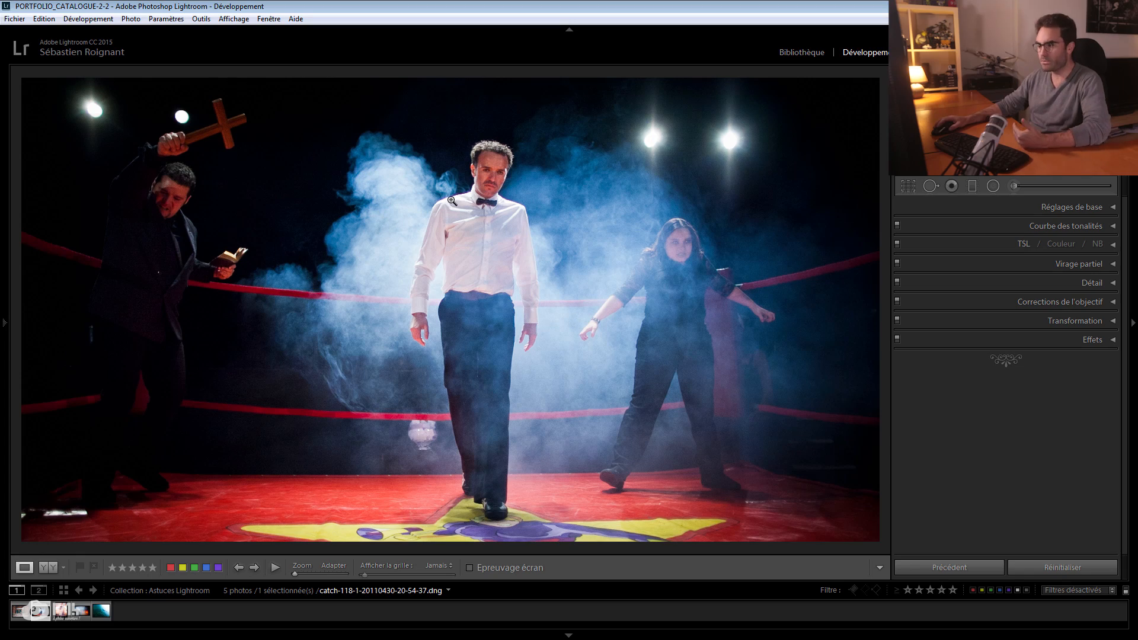
click(453, 200)
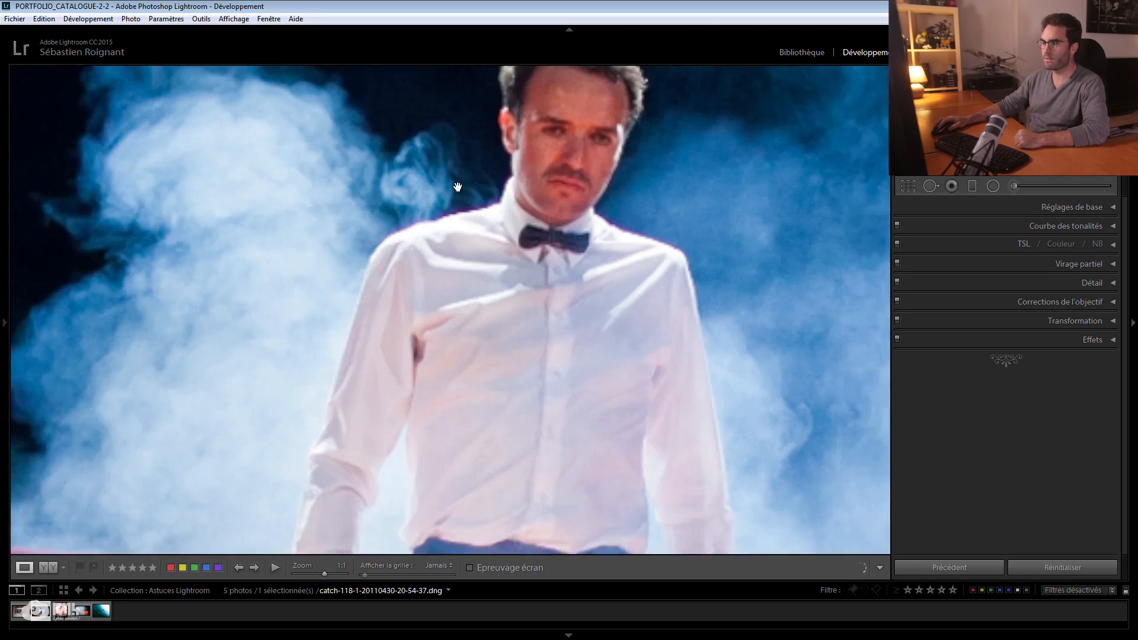
drag(455, 210, 571, 289)
key(ctrl+6)
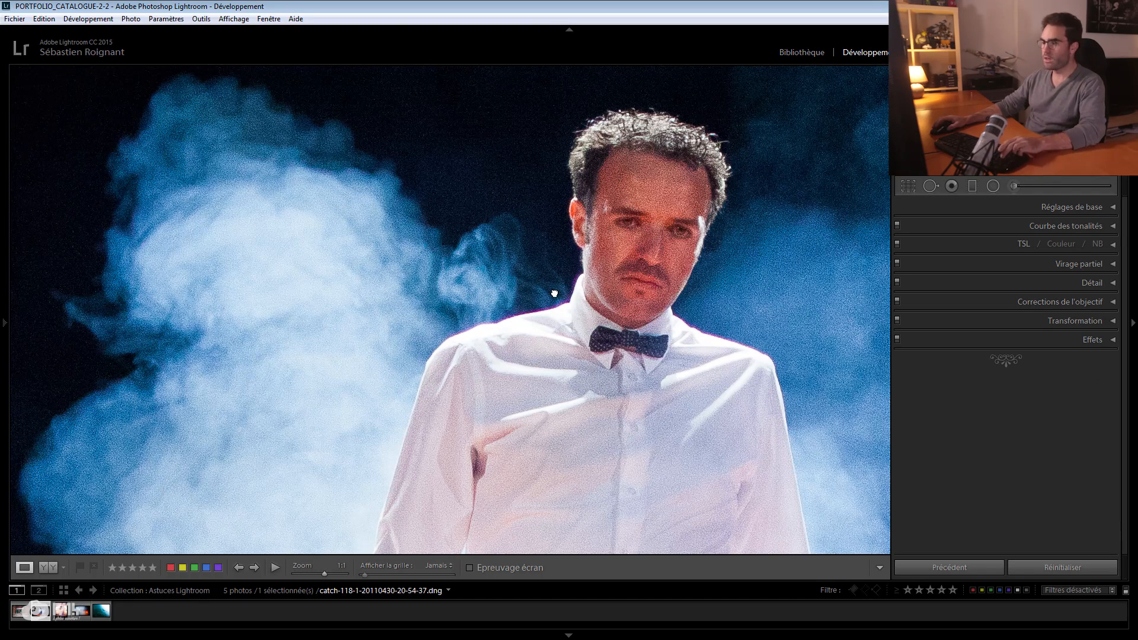
key(ctrl+z)
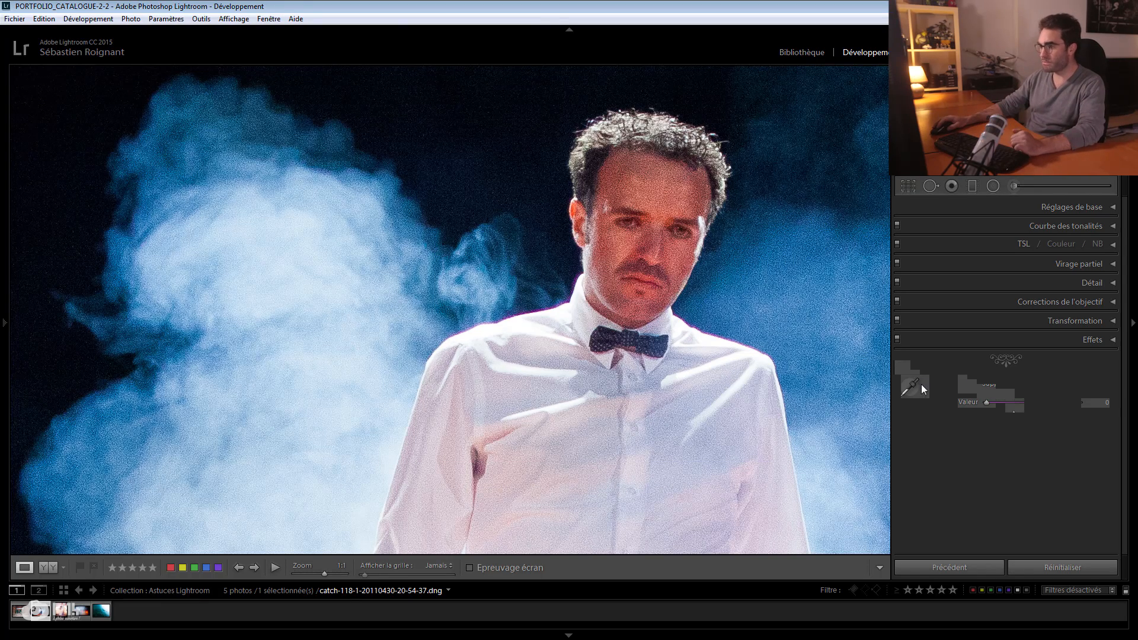
click(913, 382)
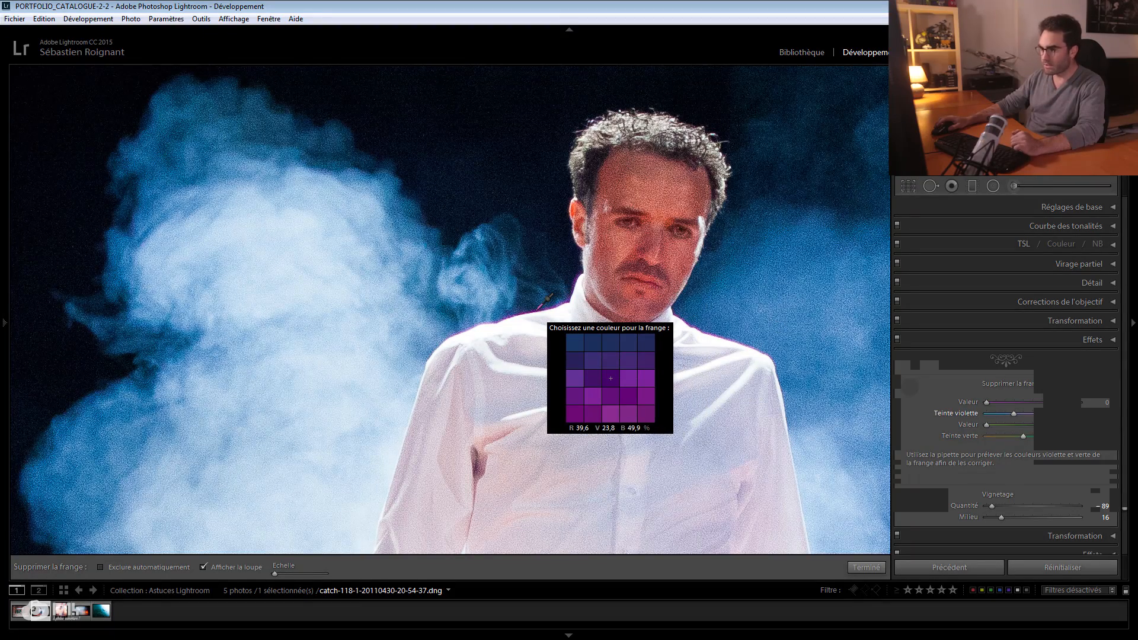
click(539, 307)
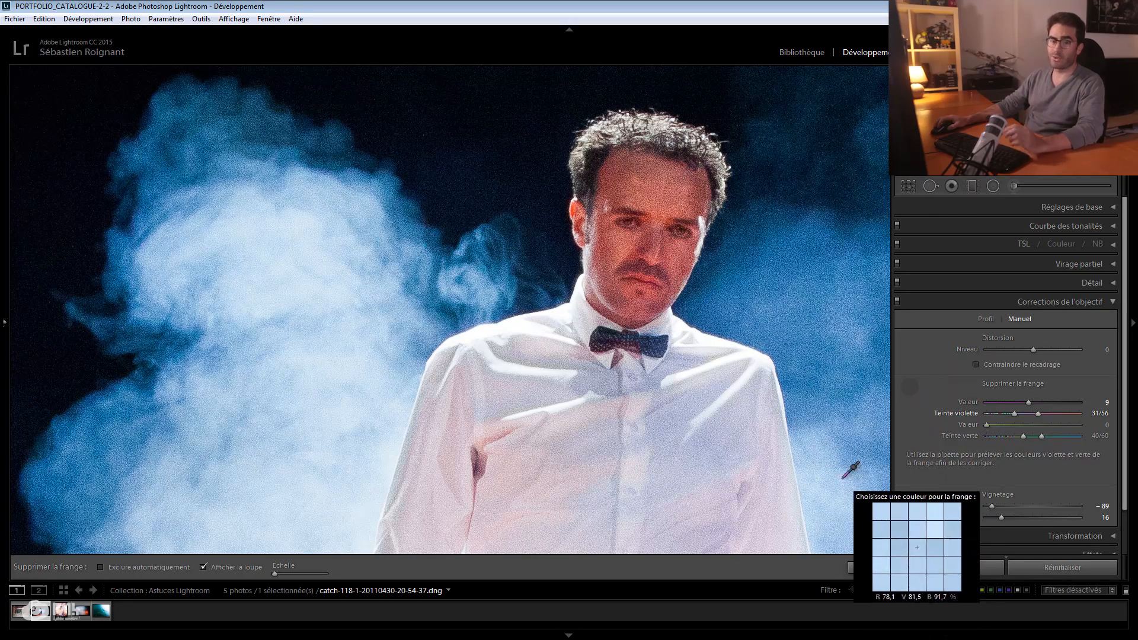
click(870, 566)
click(414, 398)
Expand the Transformation settings for the church wedding photo, try the Auto Upright correction and switch it back to Désactivé.
key(Left)
click(1023, 301)
click(1011, 320)
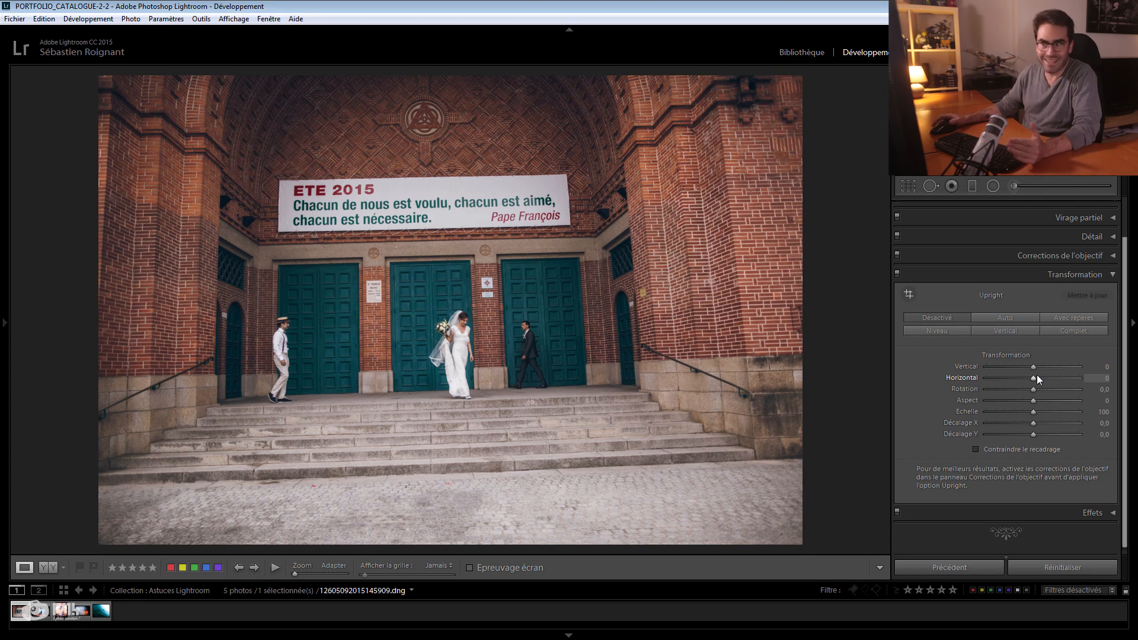
click(1026, 317)
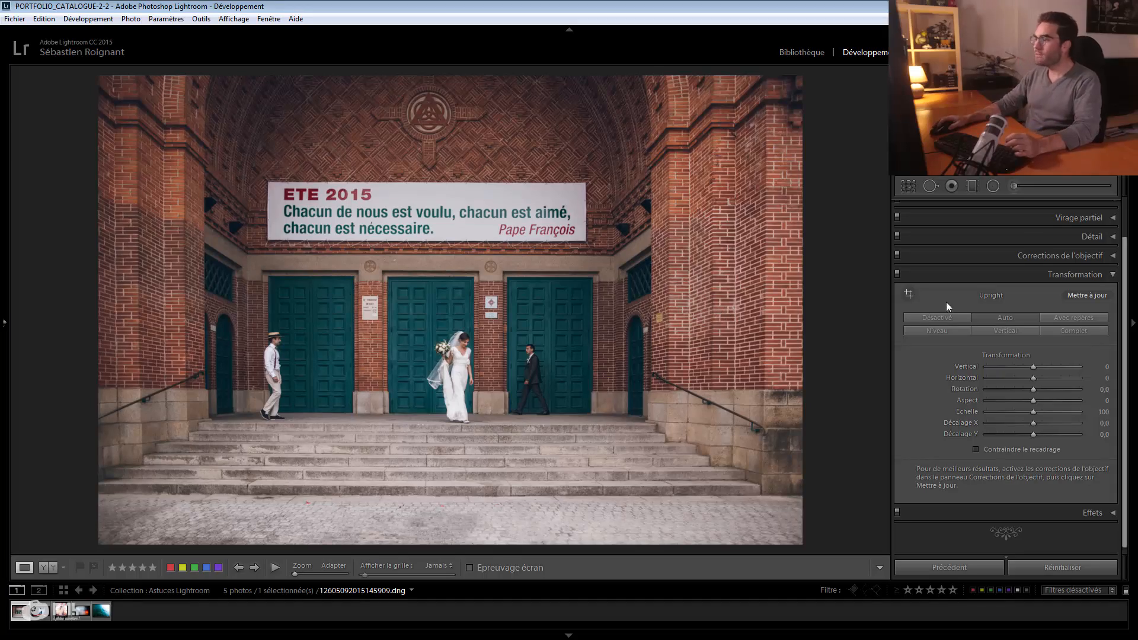
click(947, 316)
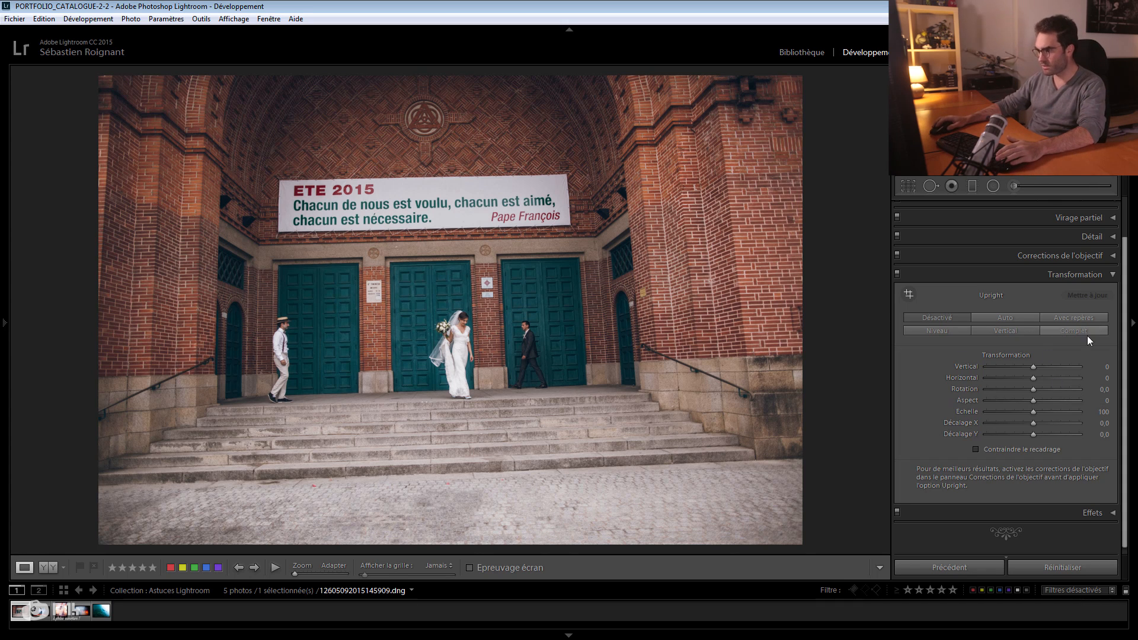
Correct the church's perspective with Upright guides on both outer pillars, above the doors and along the lowest step, and try a fifth guide.
click(1058, 318)
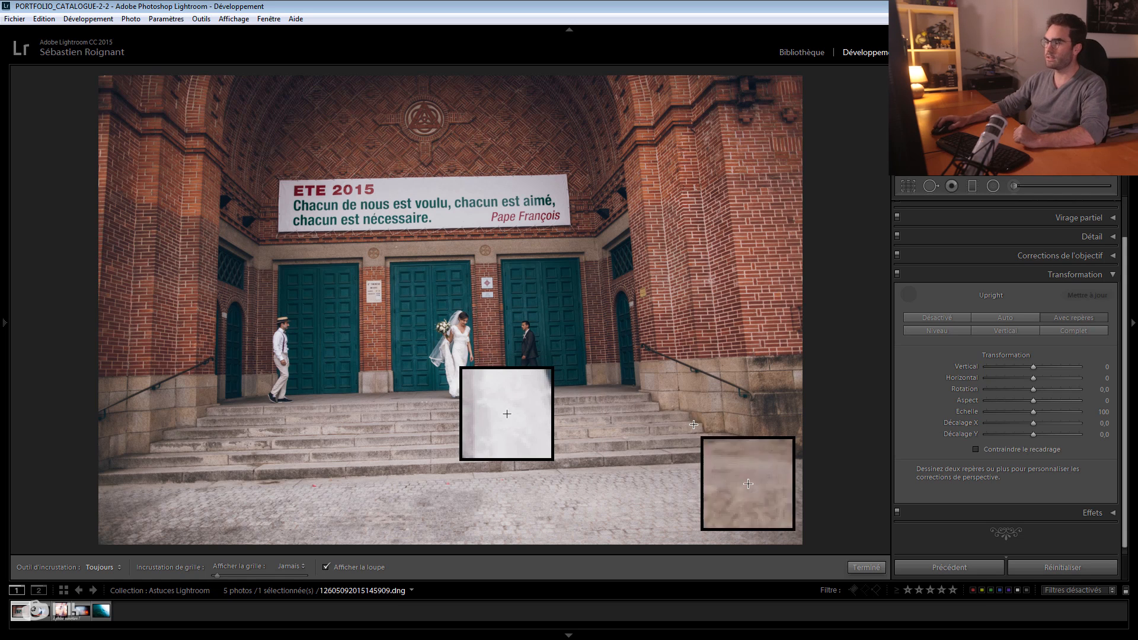
drag(757, 460, 718, 109)
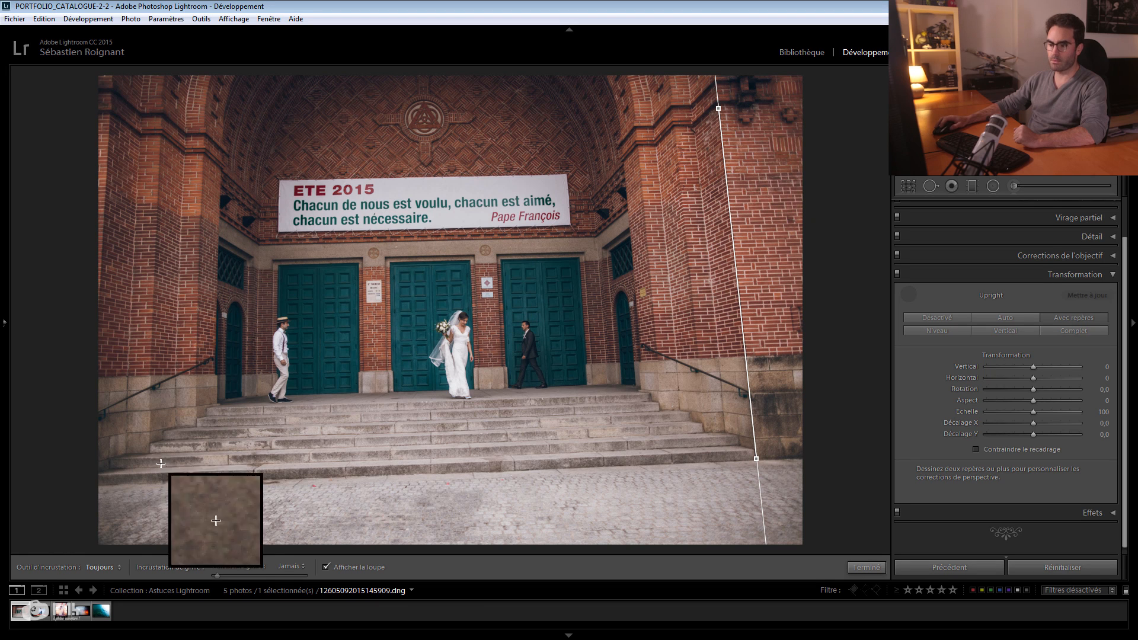
drag(151, 454, 164, 110)
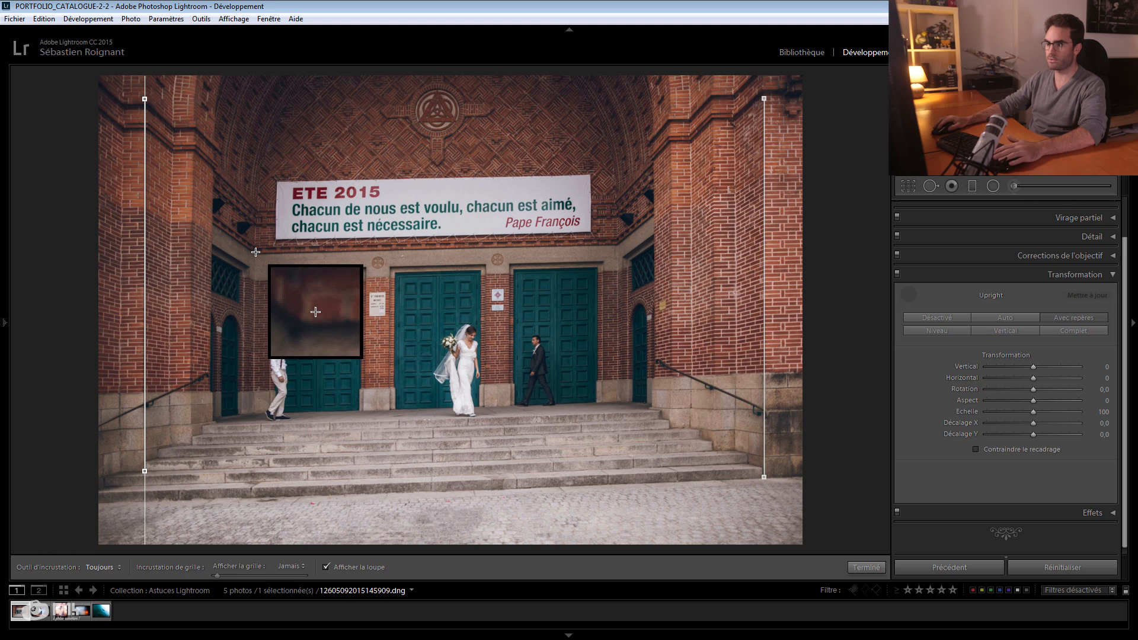
drag(255, 253, 714, 240)
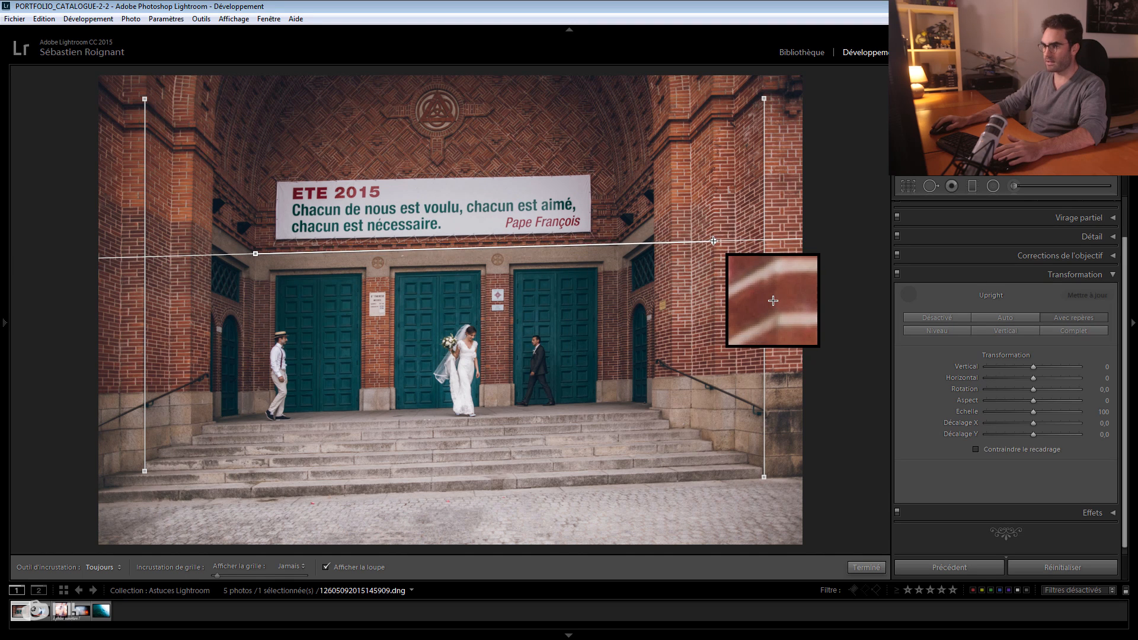
mouse_move(104, 483)
mouse_down()
mouse_move(883, 485)
mouse_move(889, 462)
mouse_up()
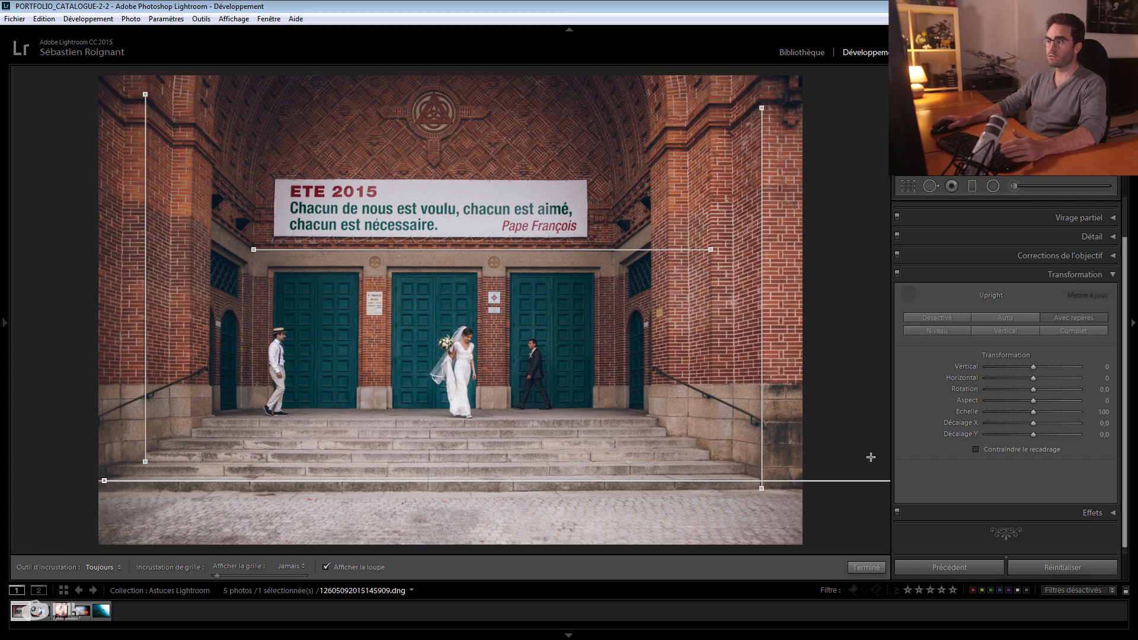
drag(376, 223, 510, 358)
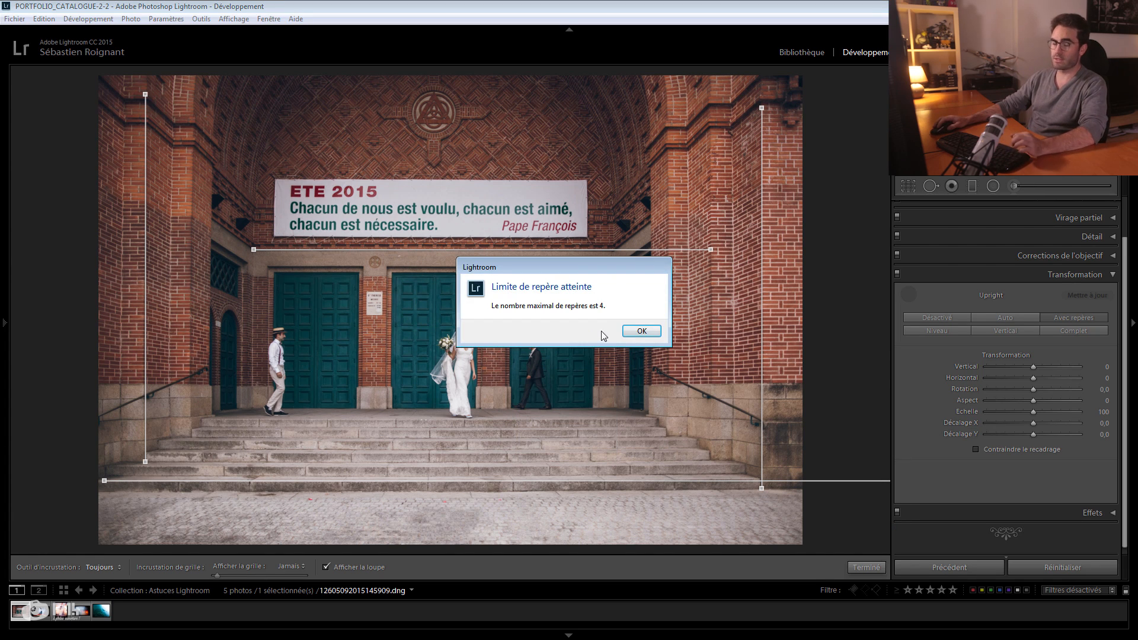
click(645, 332)
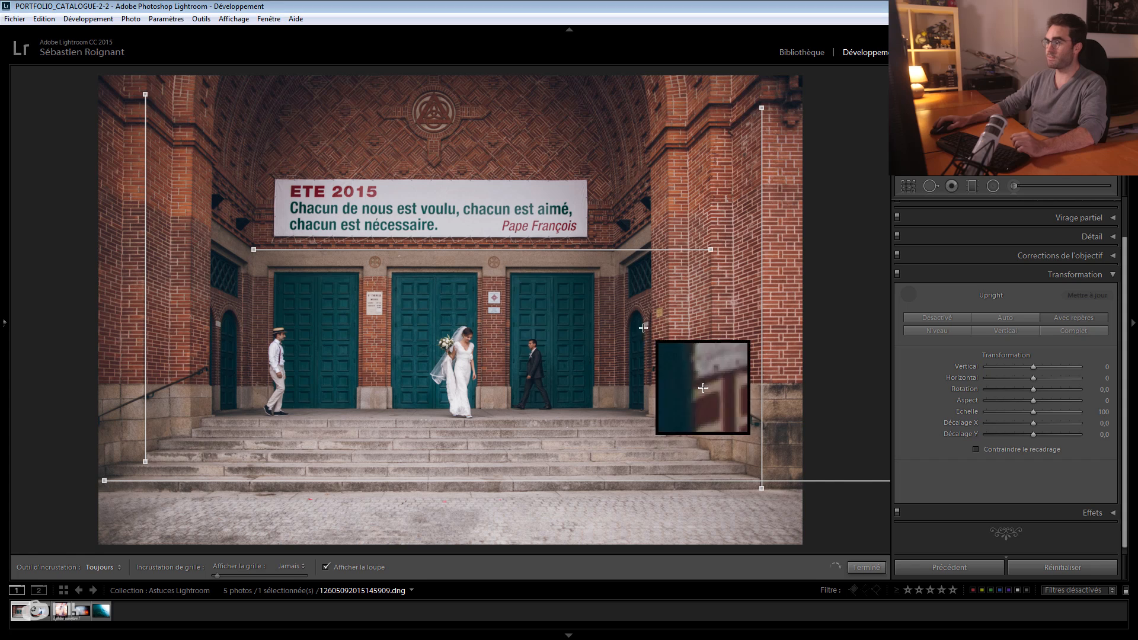
Finish placing the guides and compare the guided Upright correction with Auto, returning to Avec repères.
click(876, 567)
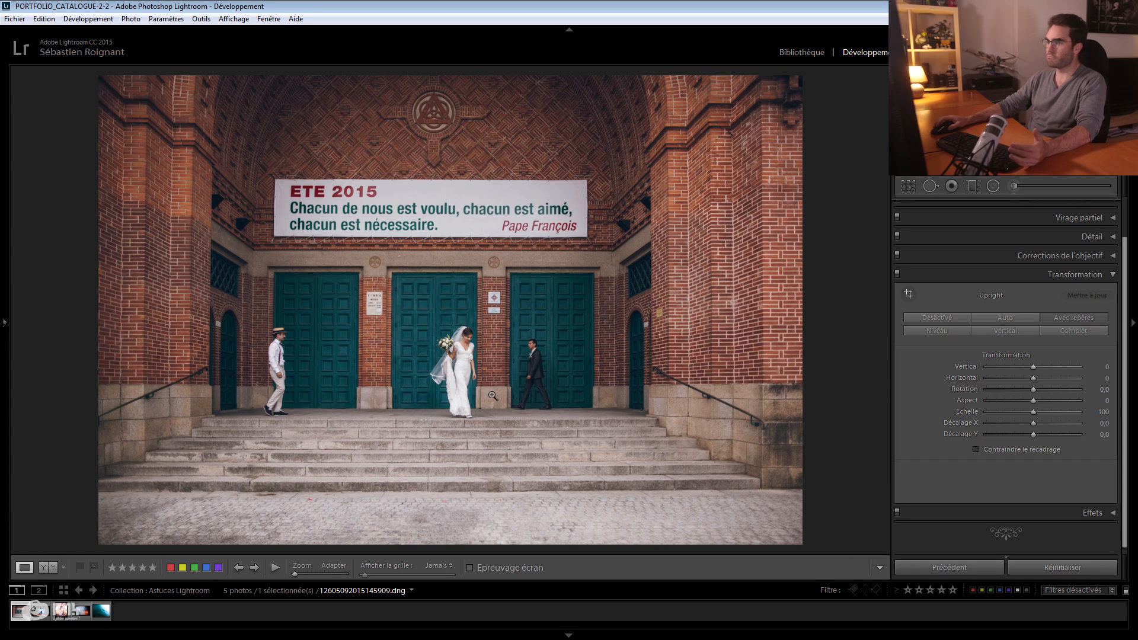
click(978, 316)
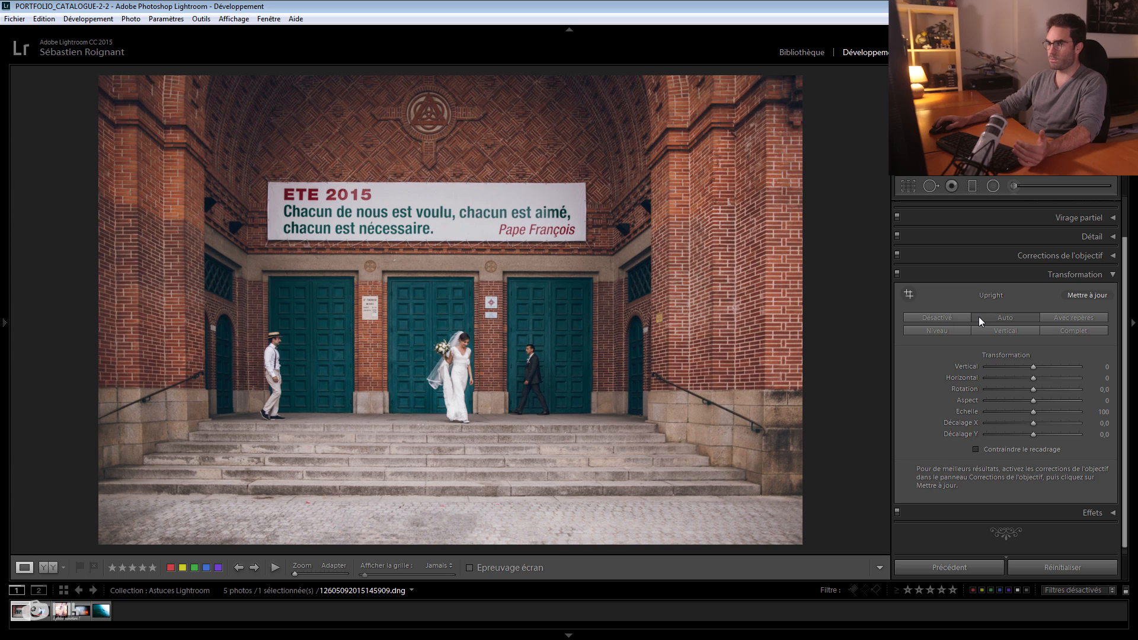
click(1051, 318)
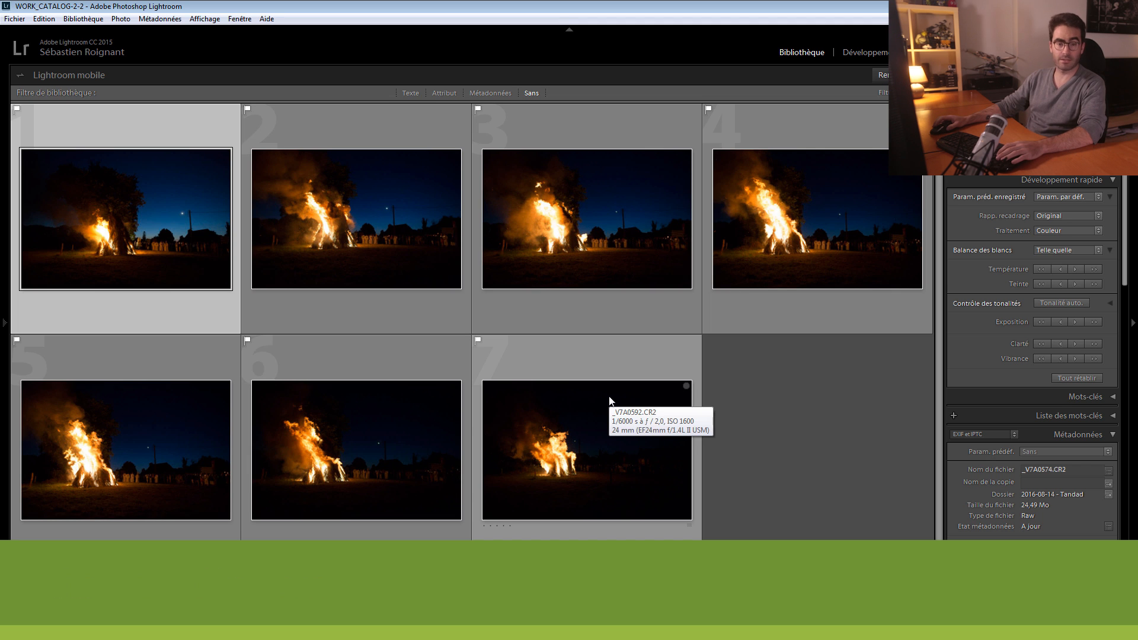
Browse the bonfire series in the Library to examine how brightness differs between frames, enlarging individual photos.
click(738, 382)
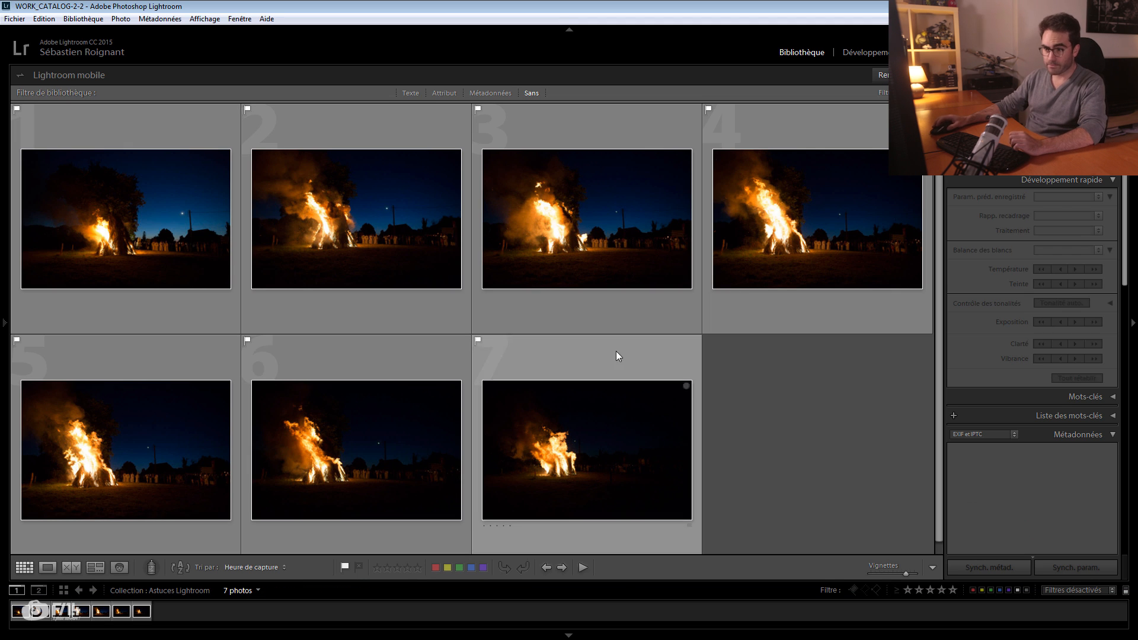
click(126, 217)
double_click(168, 222)
click(186, 221)
click(187, 221)
double_click(186, 221)
double_click(183, 219)
double_click(125, 236)
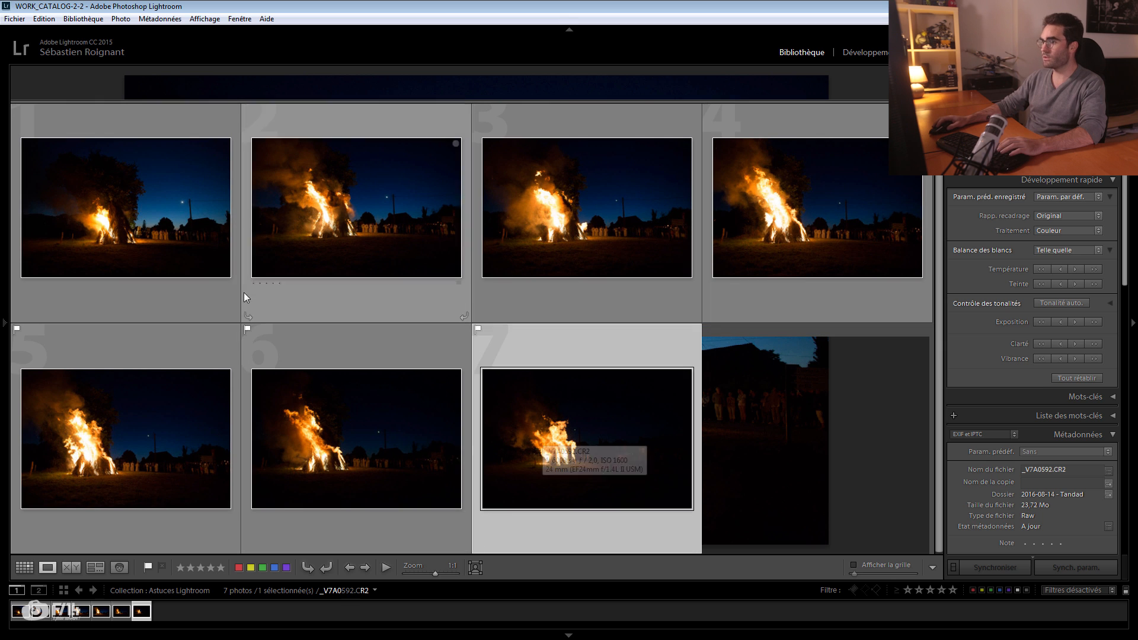
click(285, 428)
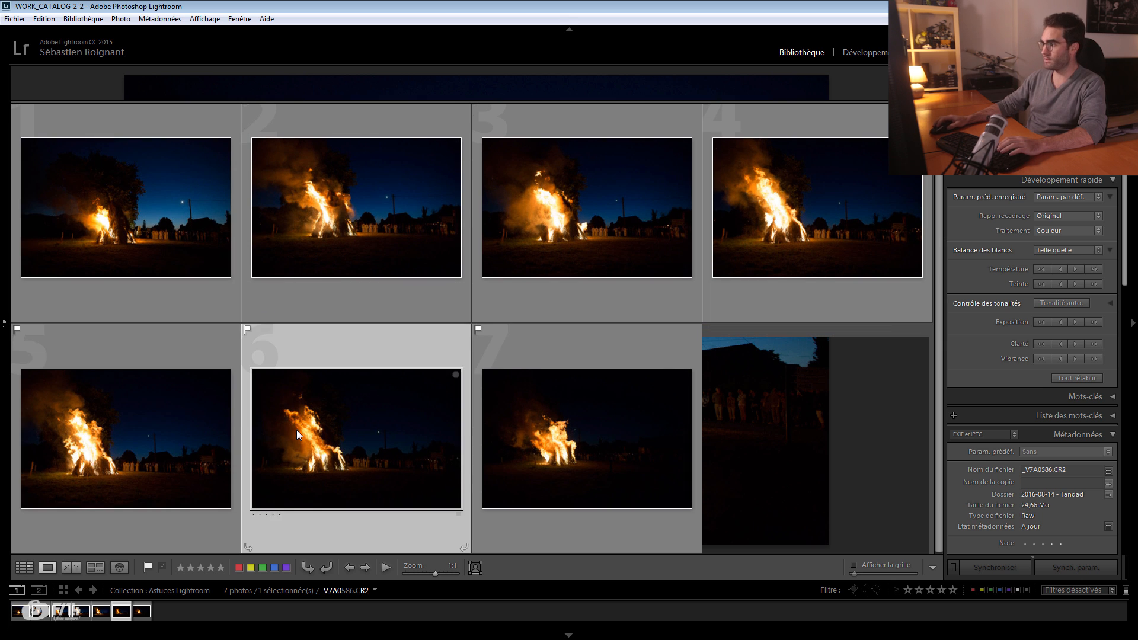
click(532, 422)
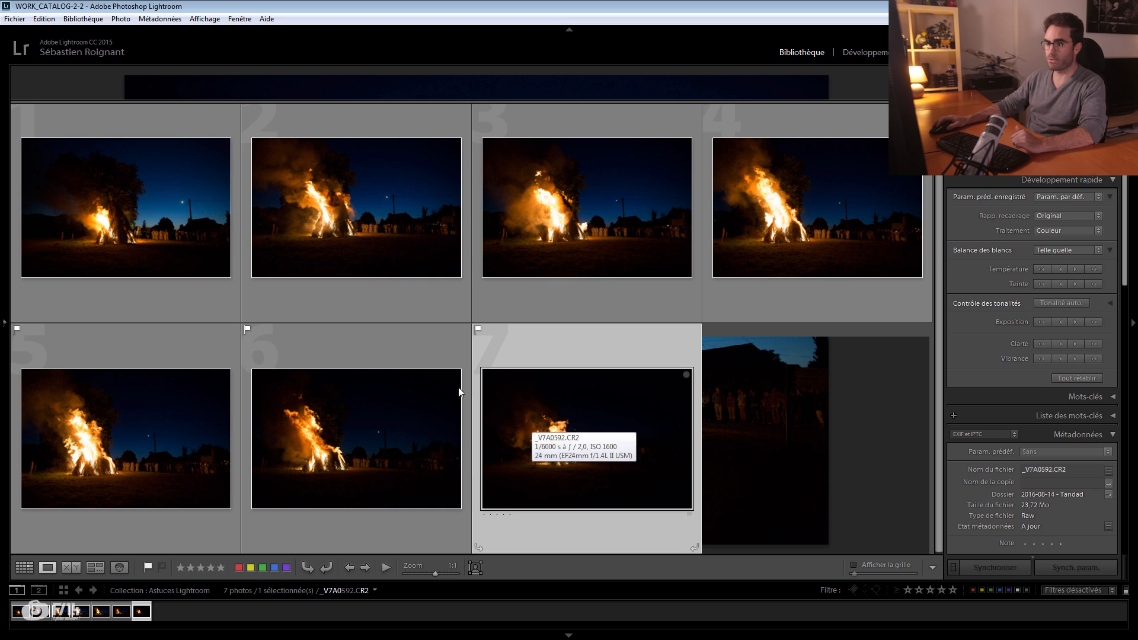
Compare the first and last bonfire photos by viewing each one enlarged, and return to the grid.
double_click(162, 254)
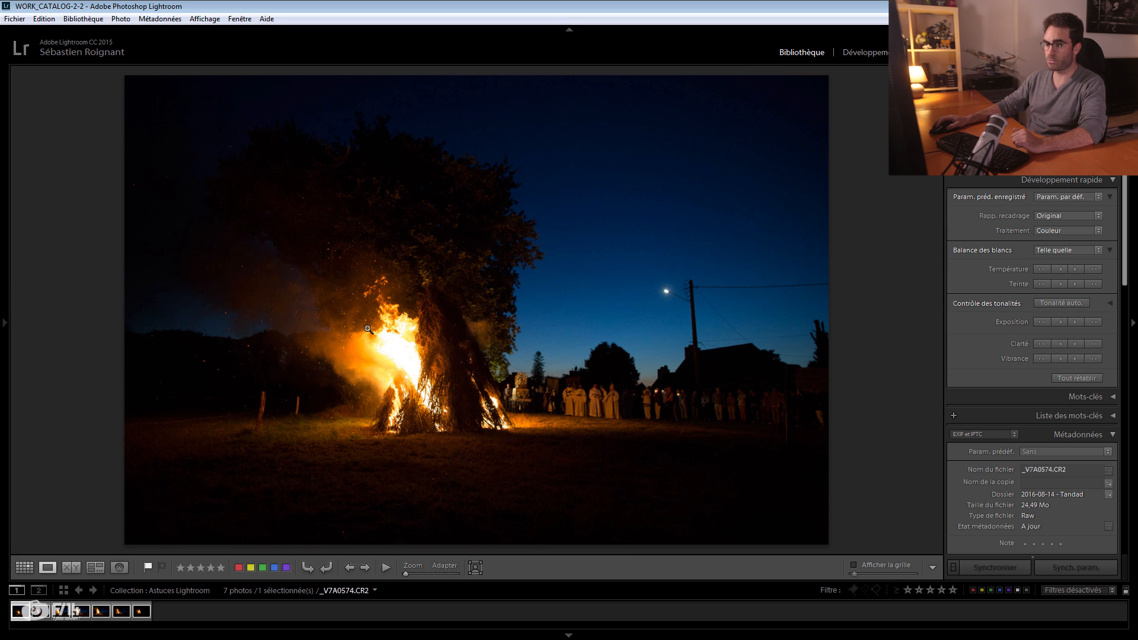
key(g)
double_click(621, 448)
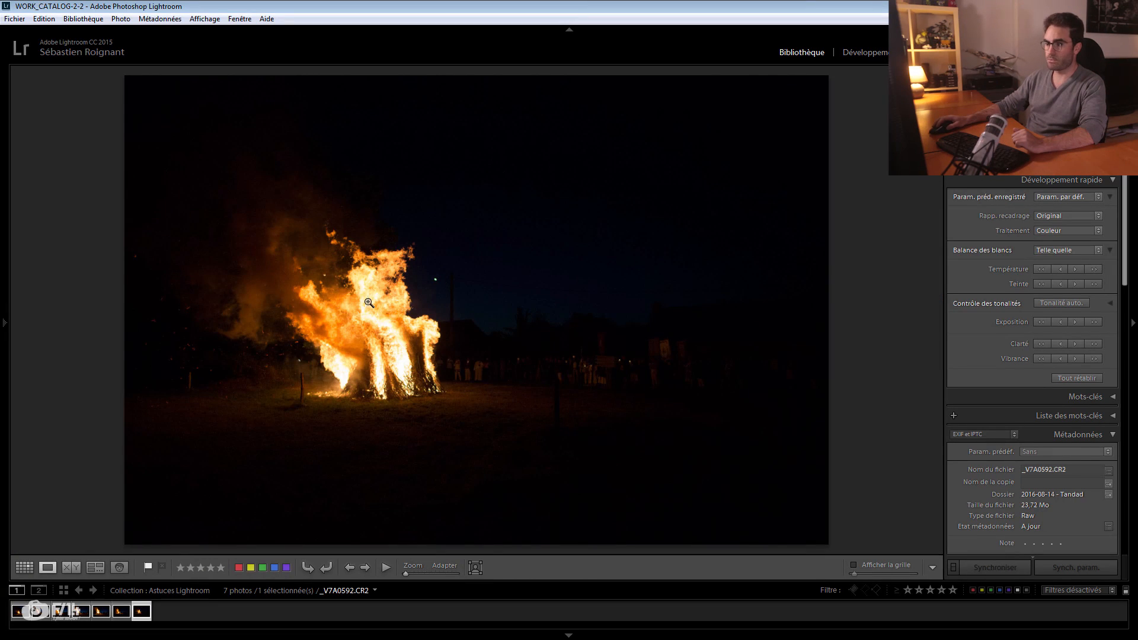
key(g)
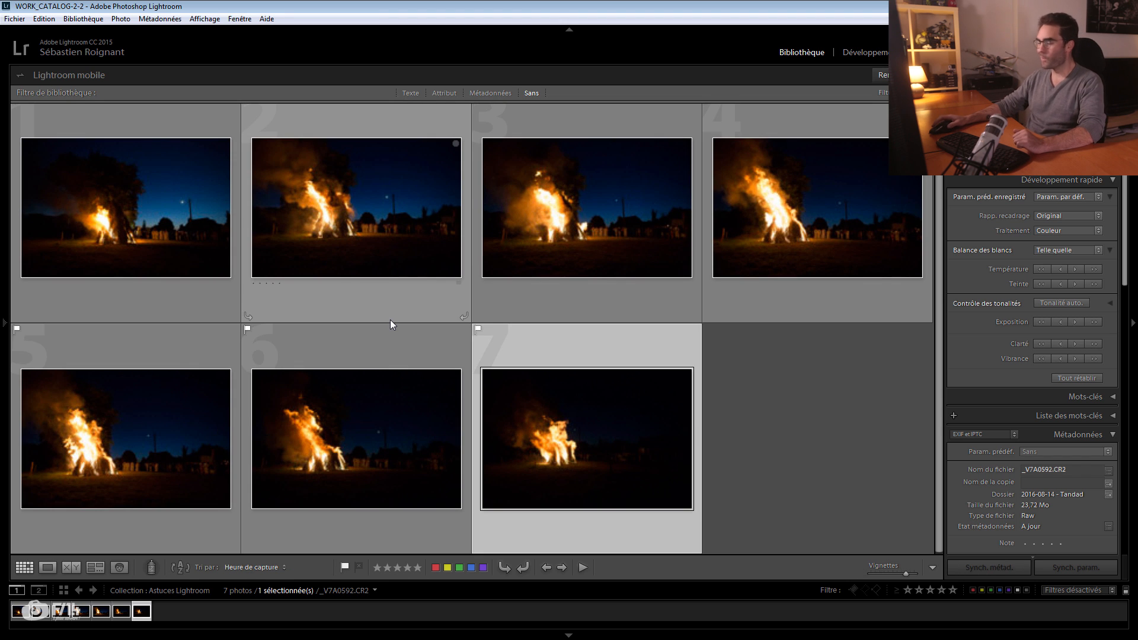
Select all the bonfire photos with the first as reference and match their exposures in Develop with Reproduire toutes les expositions.
click(116, 246)
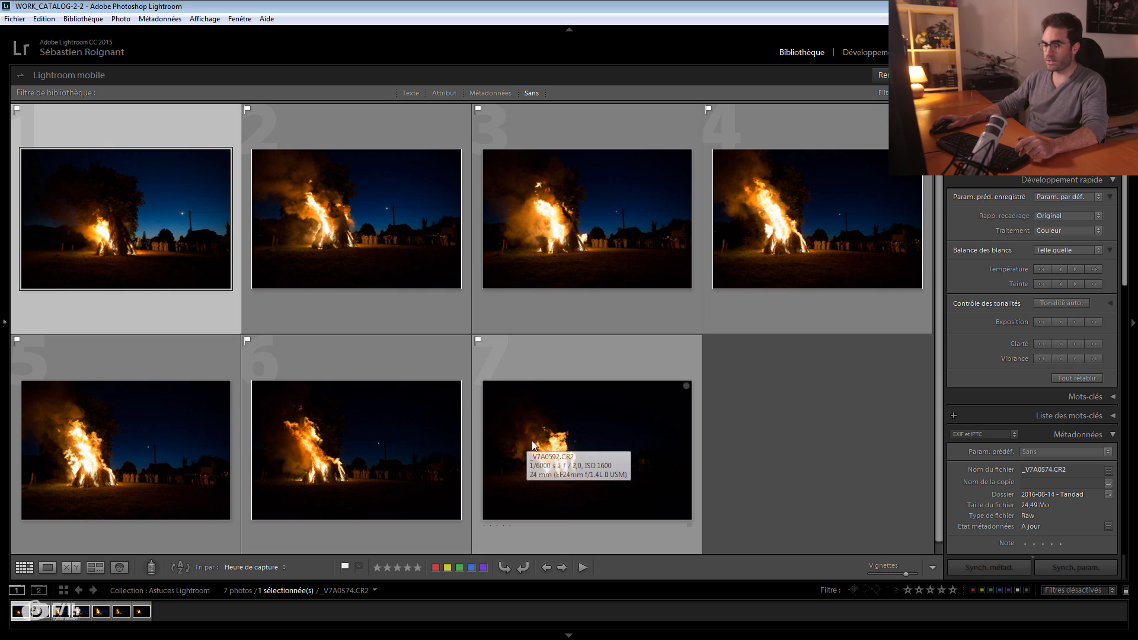
key(ctrl+a)
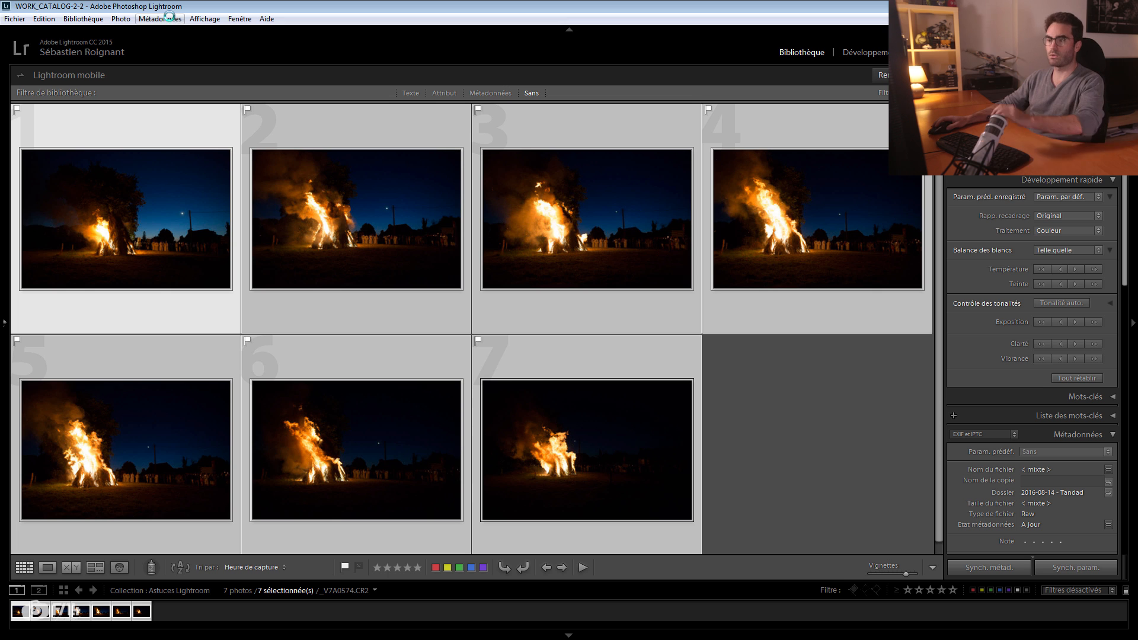
key(d)
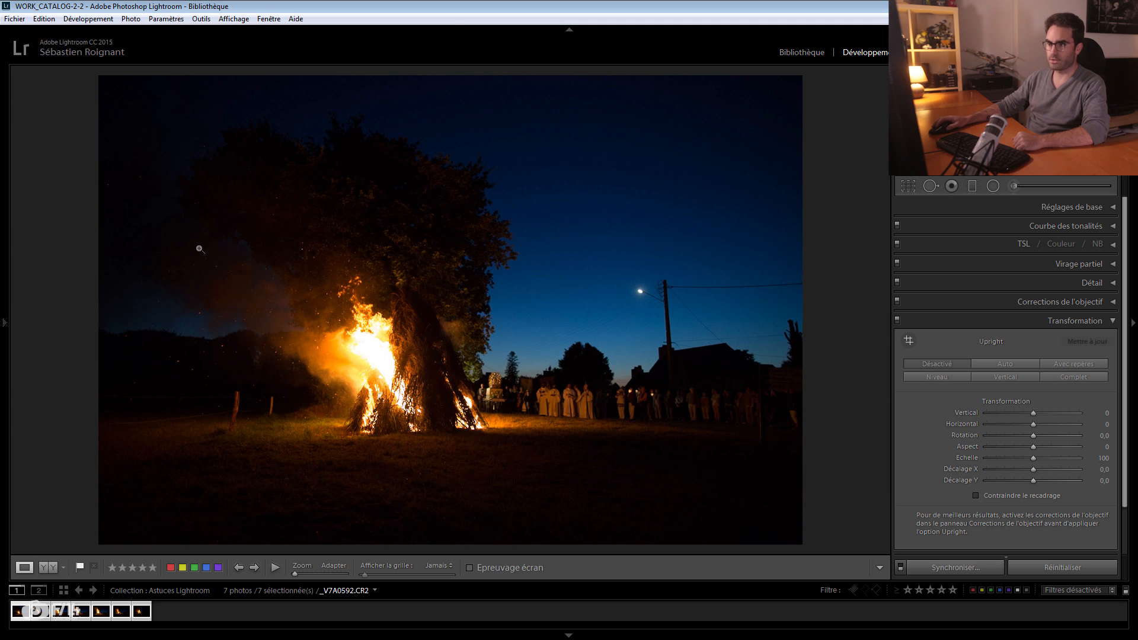
click(166, 19)
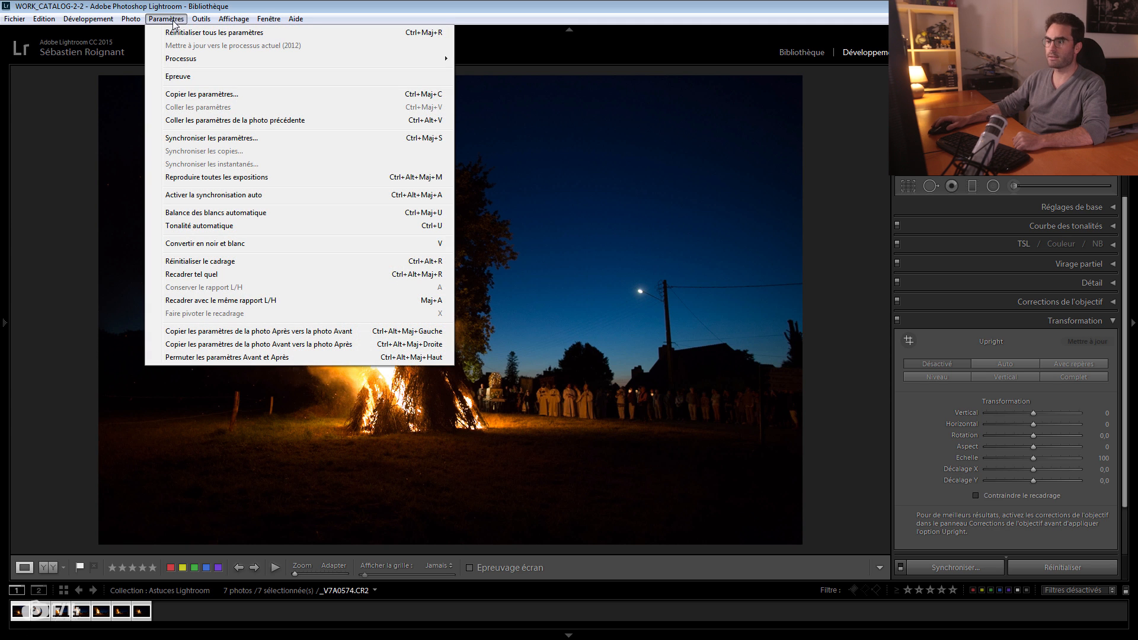
click(208, 177)
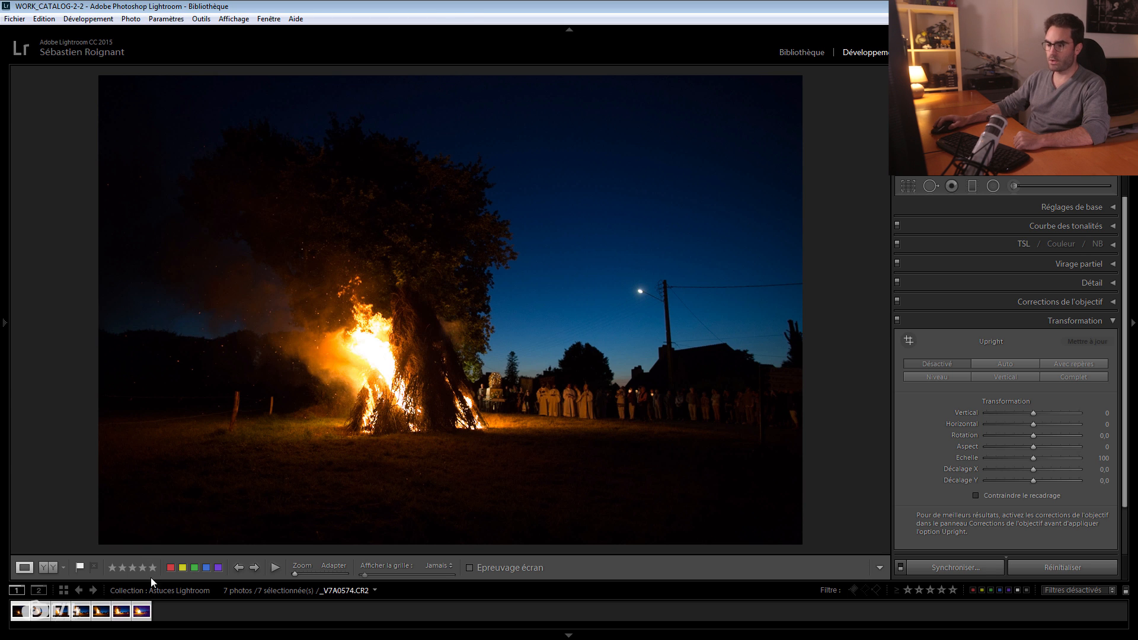
Enlarge the filmstrip thumbnails and check the last bonfire photo's exposure setting in Réglages de base.
drag(151, 581, 154, 502)
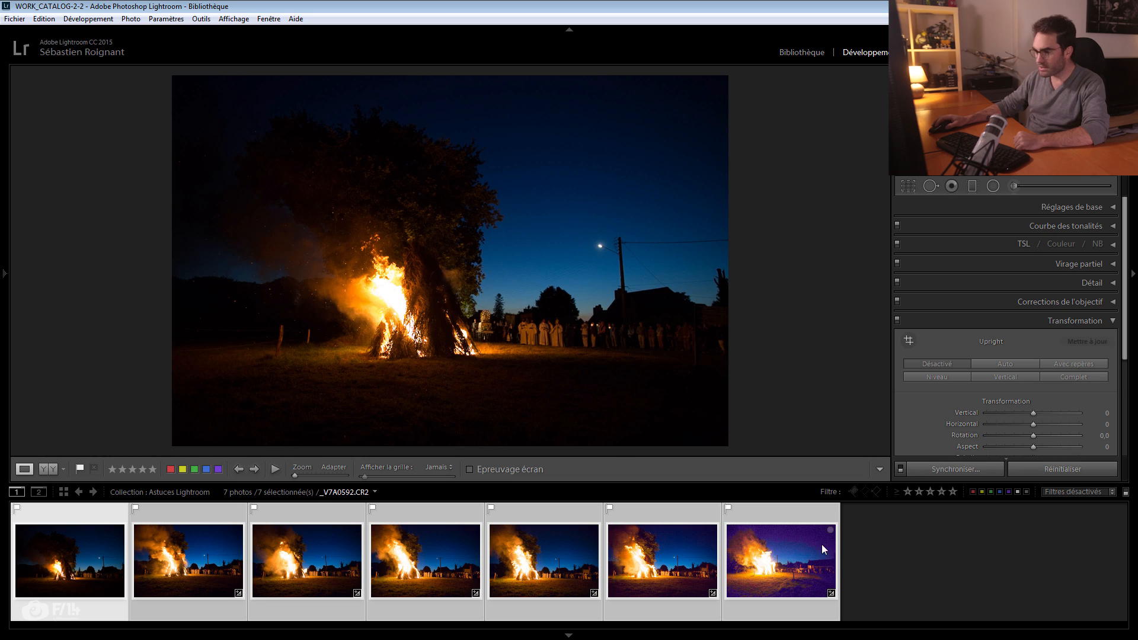
click(794, 512)
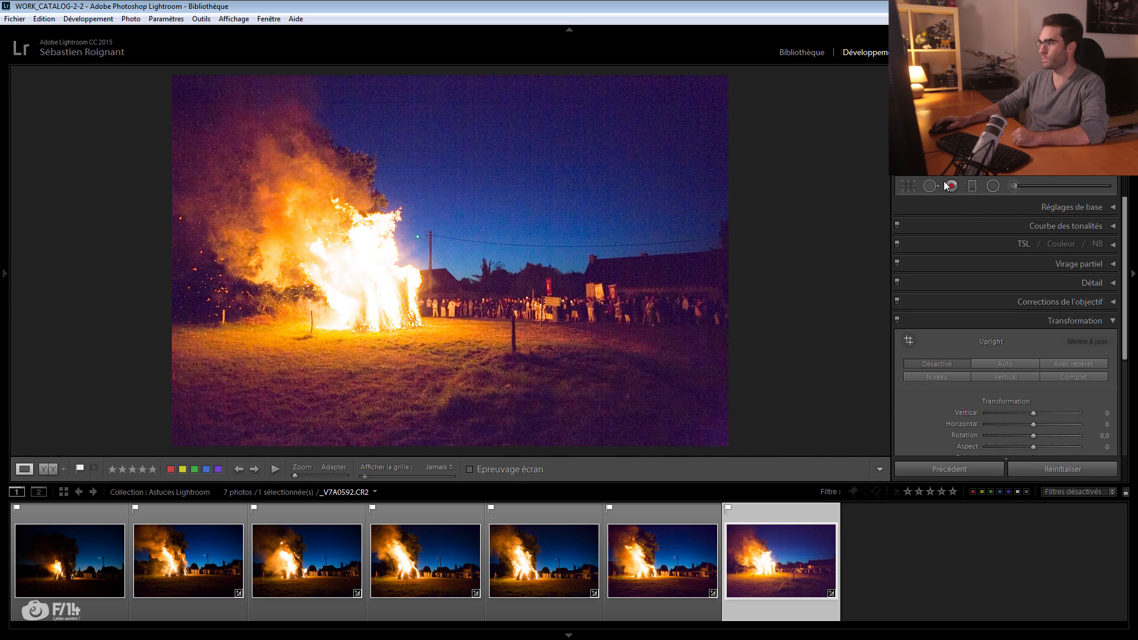
click(972, 206)
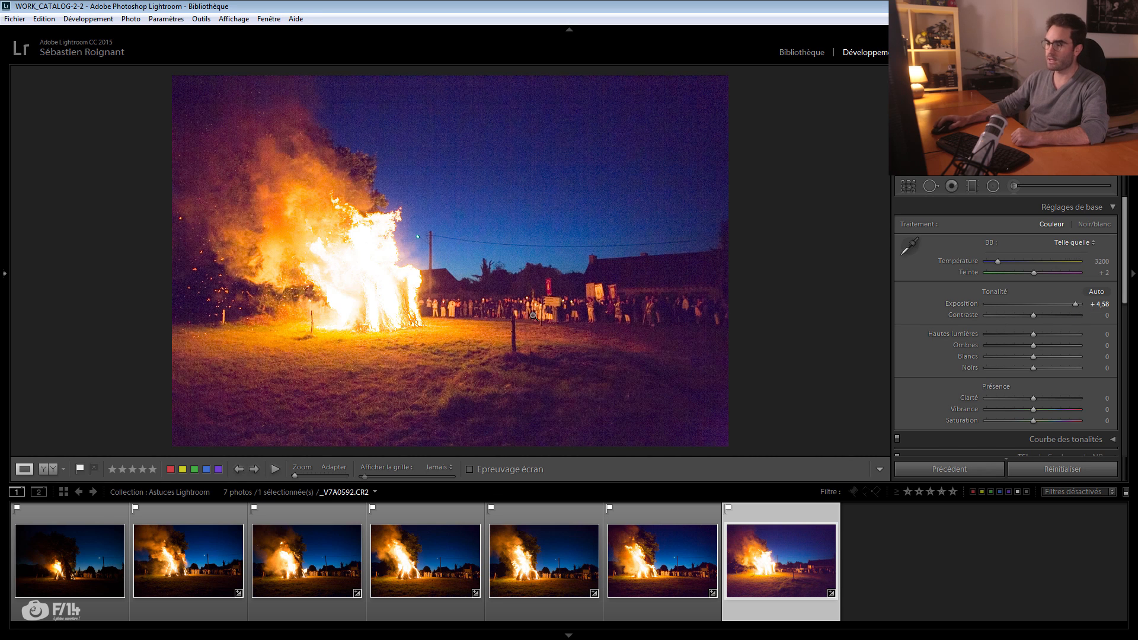
Show the third bonfire photo and compare its before and after versions several times.
click(318, 570)
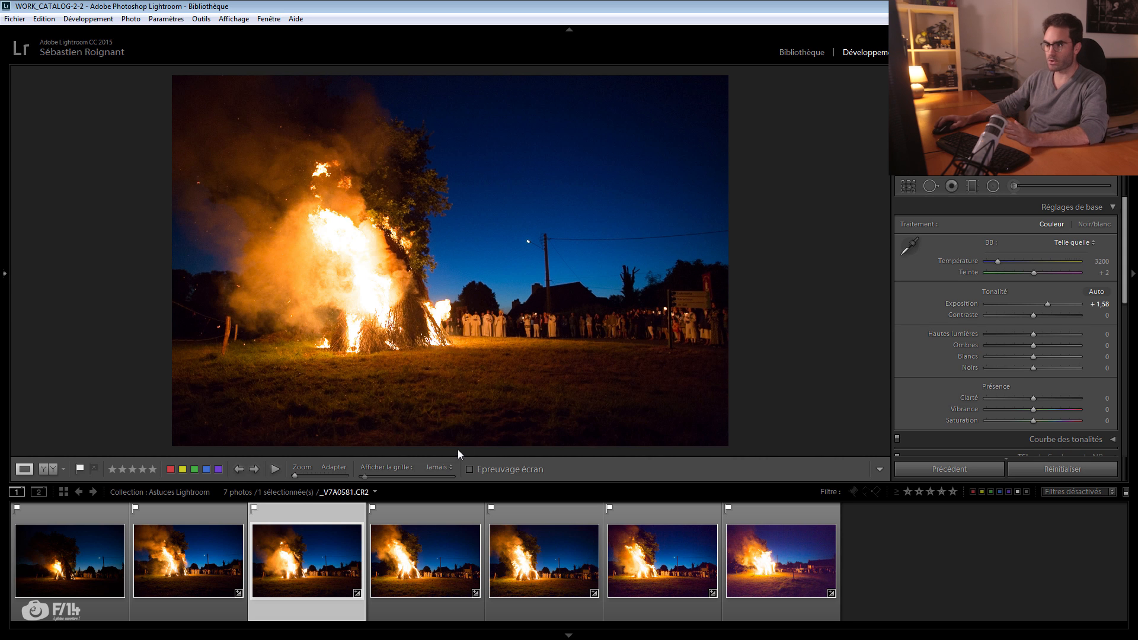
key(backslash)
key(backslash)
key(backslash)
key(backslash)
key(backslash)
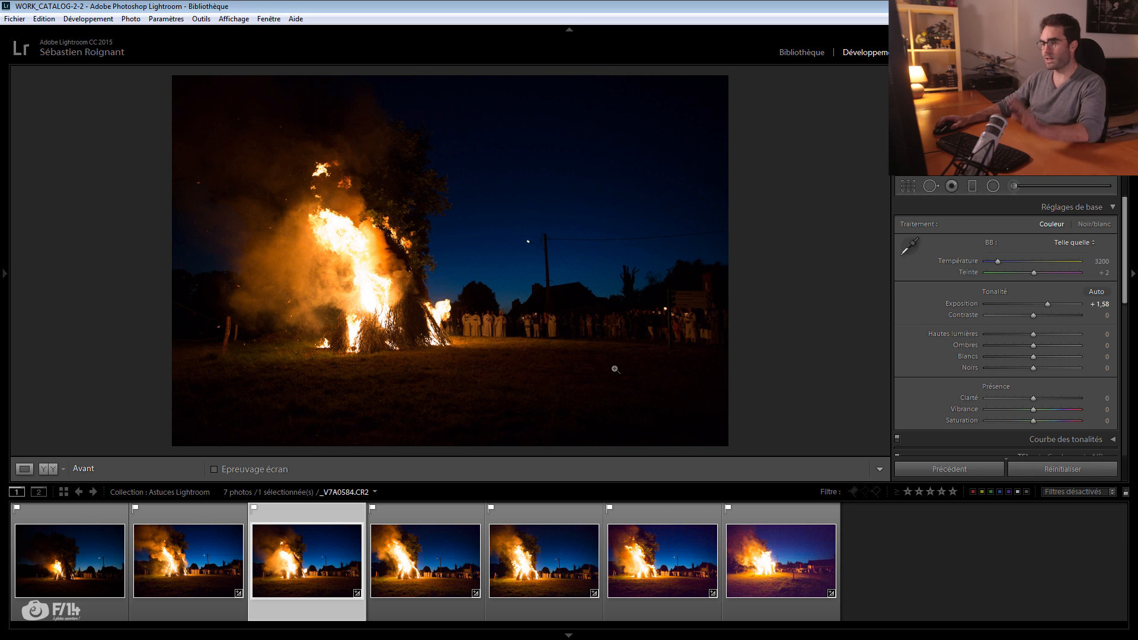
Examine the third bonfire photo enlarged in the Library along with its EXIF shooting data, and return to the grid.
key(g)
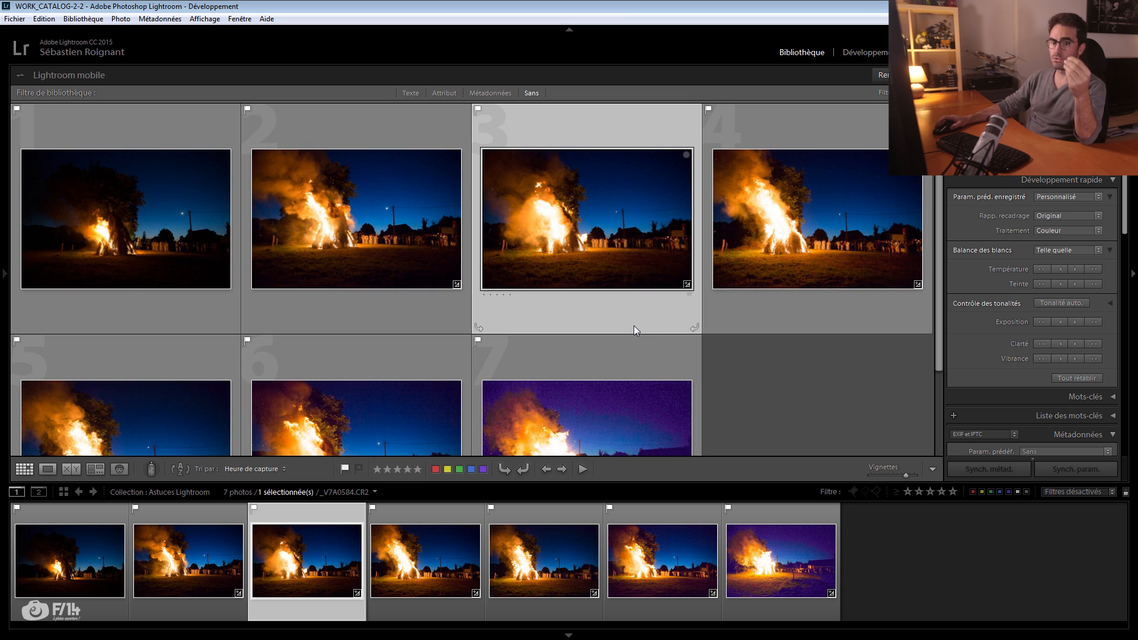
double_click(610, 297)
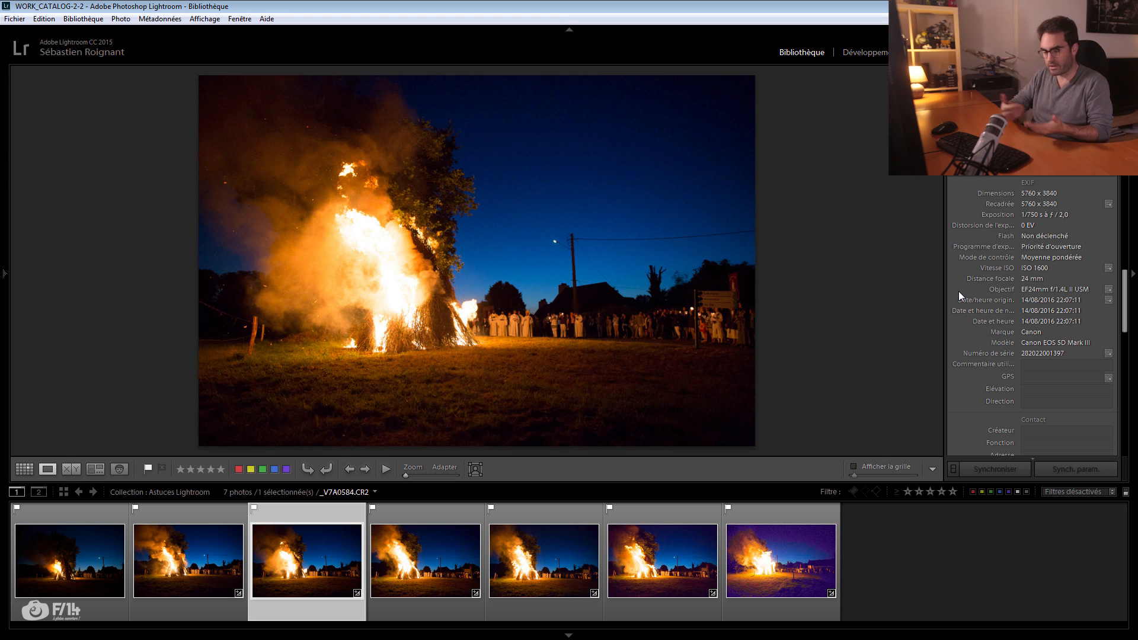
key(g)
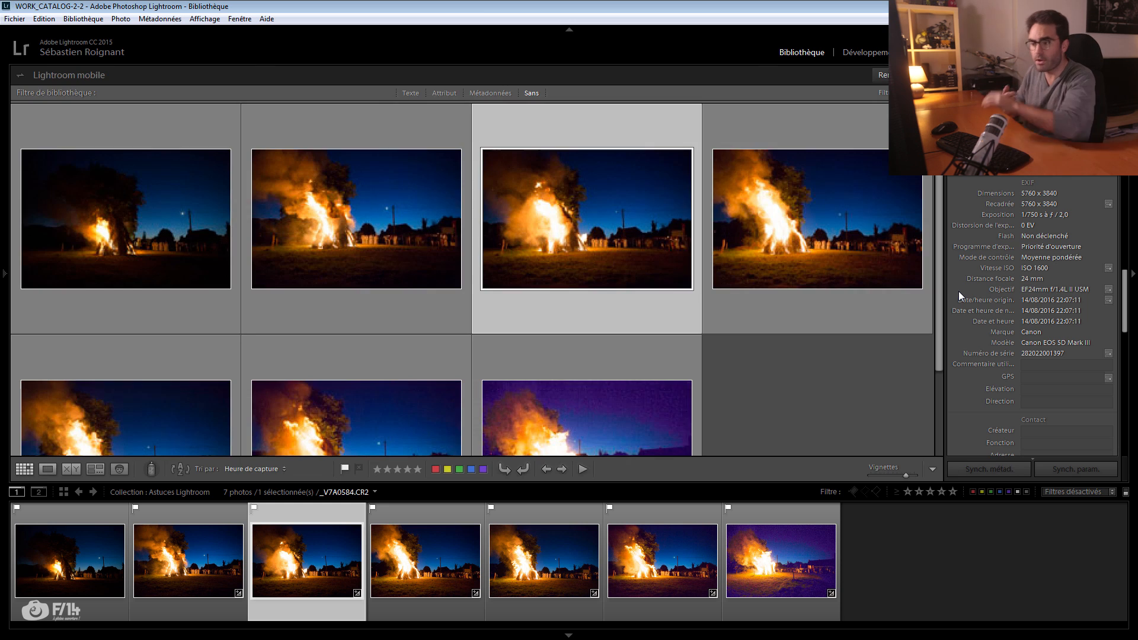